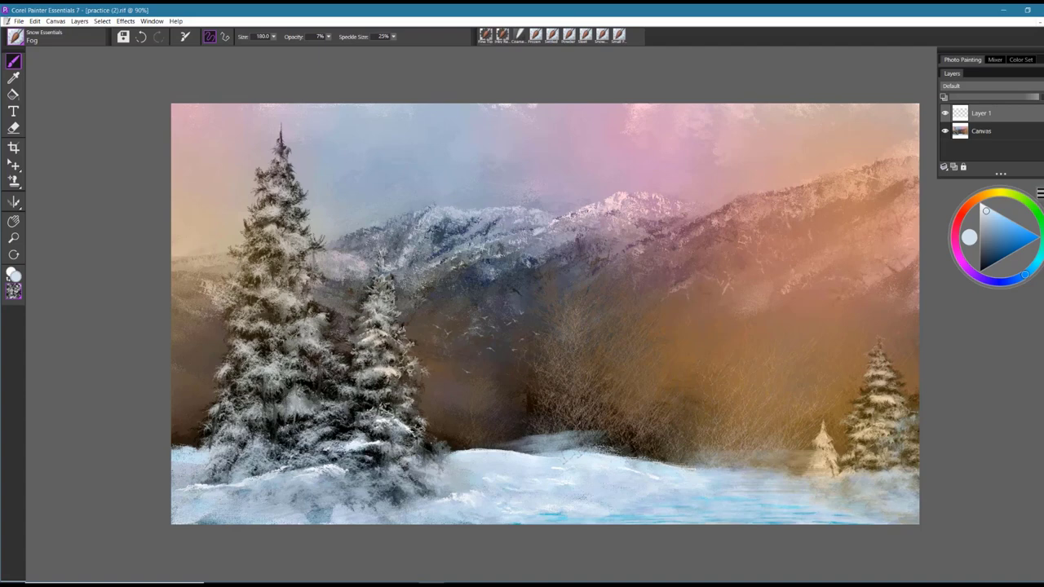
Paint swirling pale-blue fog with the Fog brush above the snow line, from behind the large trees across the bushes, on Layer 1.
mouse_move(439, 407)
mouse_down()
mouse_move(477, 401)
mouse_move(499, 420)
mouse_move(548, 411)
mouse_up()
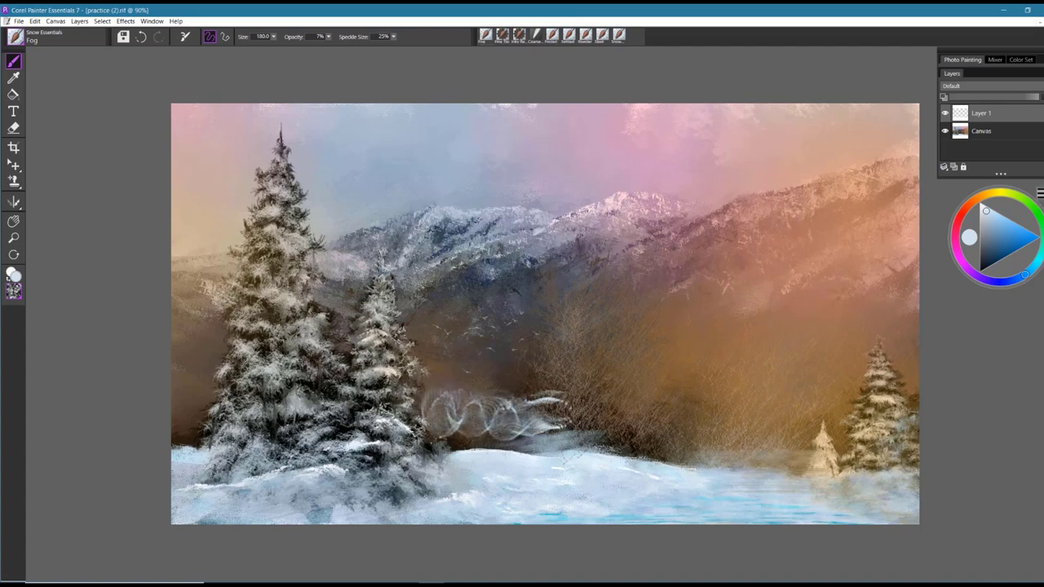
drag(448, 431, 526, 427)
mouse_move(470, 382)
mouse_down()
mouse_move(608, 402)
mouse_move(665, 424)
mouse_up()
drag(534, 415, 679, 433)
drag(469, 404, 490, 420)
drag(176, 420, 213, 396)
drag(532, 414, 555, 408)
mouse_move(665, 428)
mouse_down()
mouse_move(767, 425)
mouse_move(657, 453)
mouse_move(758, 451)
mouse_up()
drag(437, 416, 479, 384)
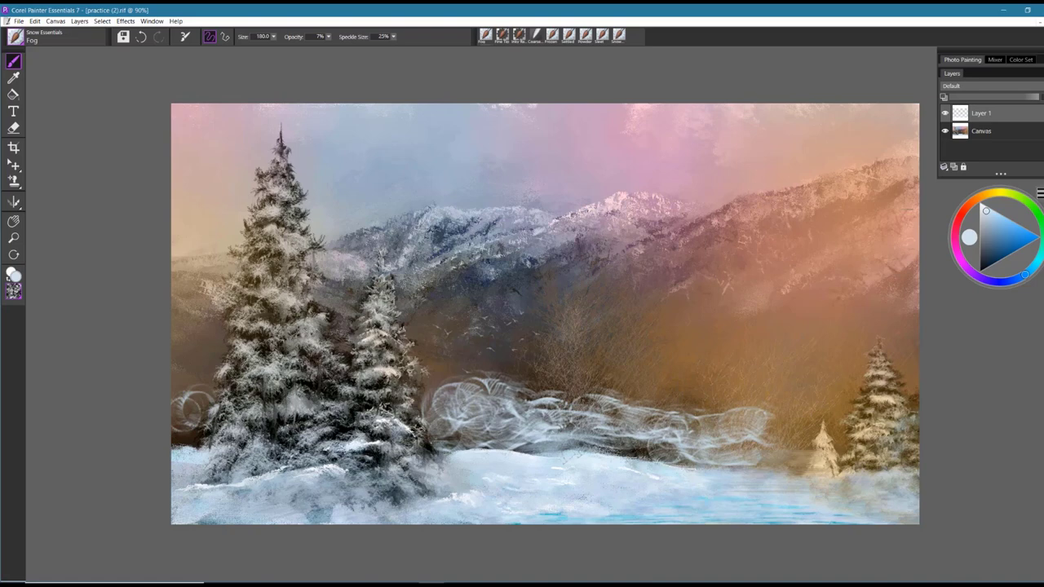
Lower Layer 1's opacity to roughly half and add more fog swirls over the bushes and beside the tallest tree.
drag(1026, 98, 983, 99)
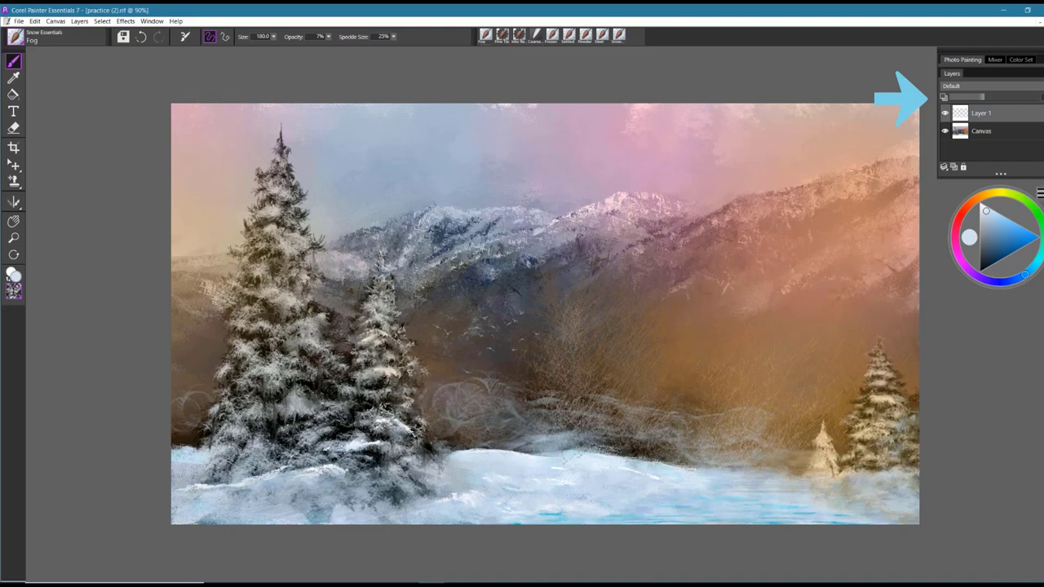
mouse_move(471, 385)
mouse_down()
mouse_move(518, 412)
mouse_move(656, 403)
mouse_move(708, 434)
mouse_up()
drag(195, 406, 211, 384)
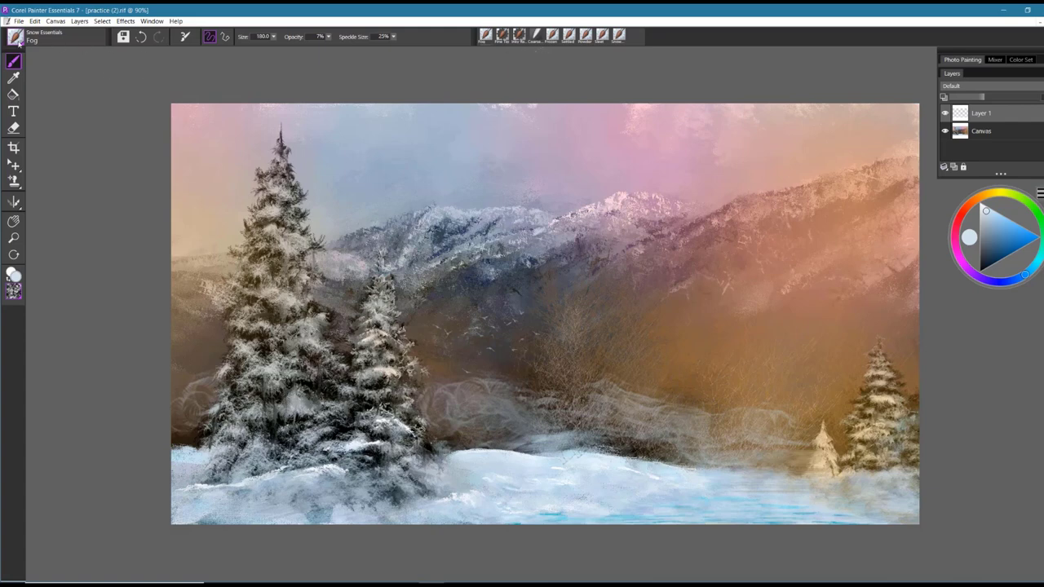
Choose the Coarse Smear Blender from the Blenders category and start softening the fog swirls above the snow line.
click(15, 36)
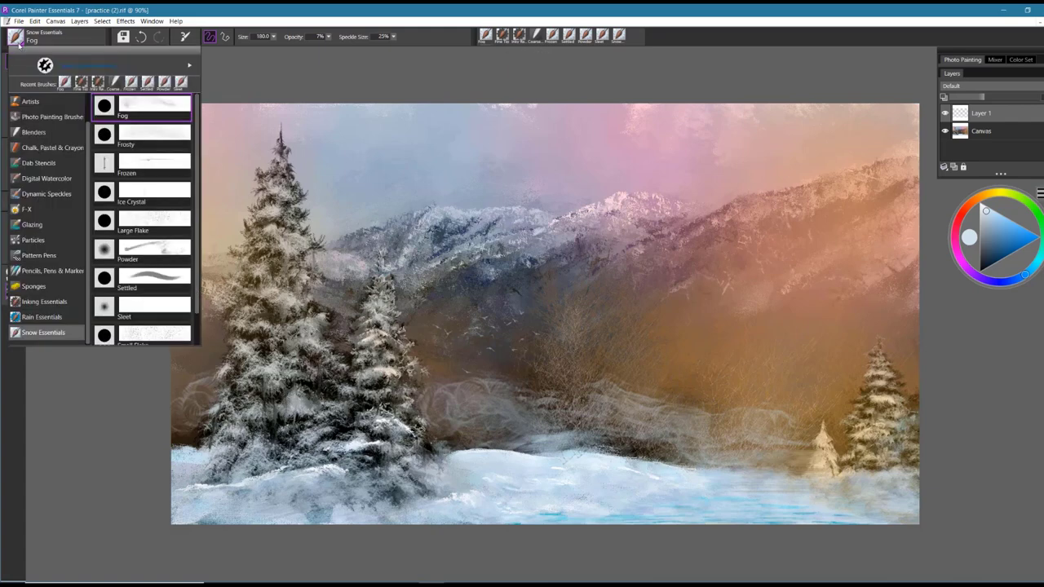
click(34, 132)
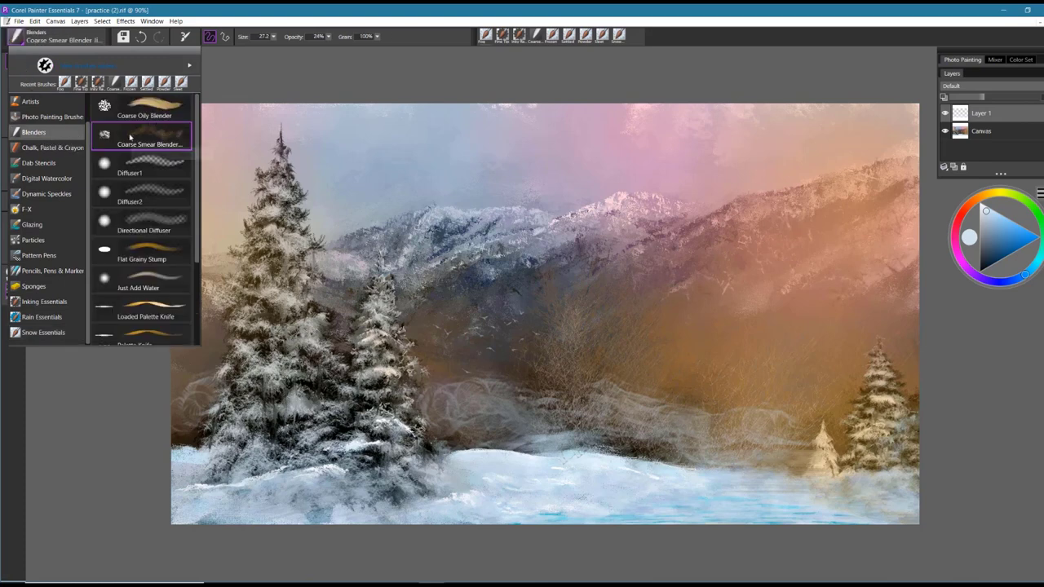
click(171, 137)
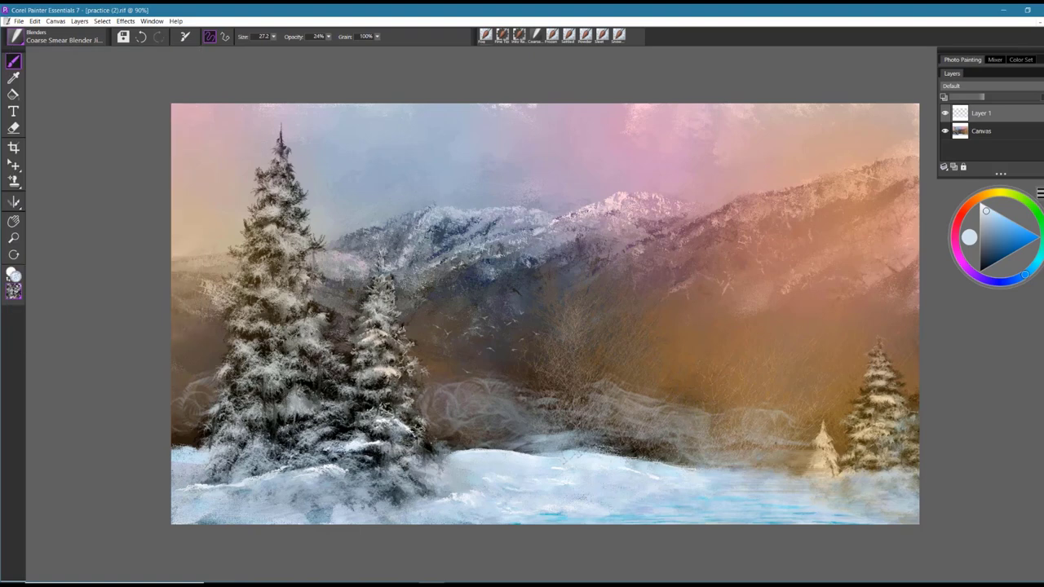
click(758, 443)
mouse_move(675, 446)
mouse_down()
mouse_move(589, 447)
mouse_move(432, 426)
mouse_move(462, 399)
mouse_move(674, 403)
mouse_move(701, 434)
mouse_move(580, 432)
mouse_move(451, 410)
mouse_move(555, 390)
mouse_move(564, 428)
mouse_move(752, 446)
mouse_up()
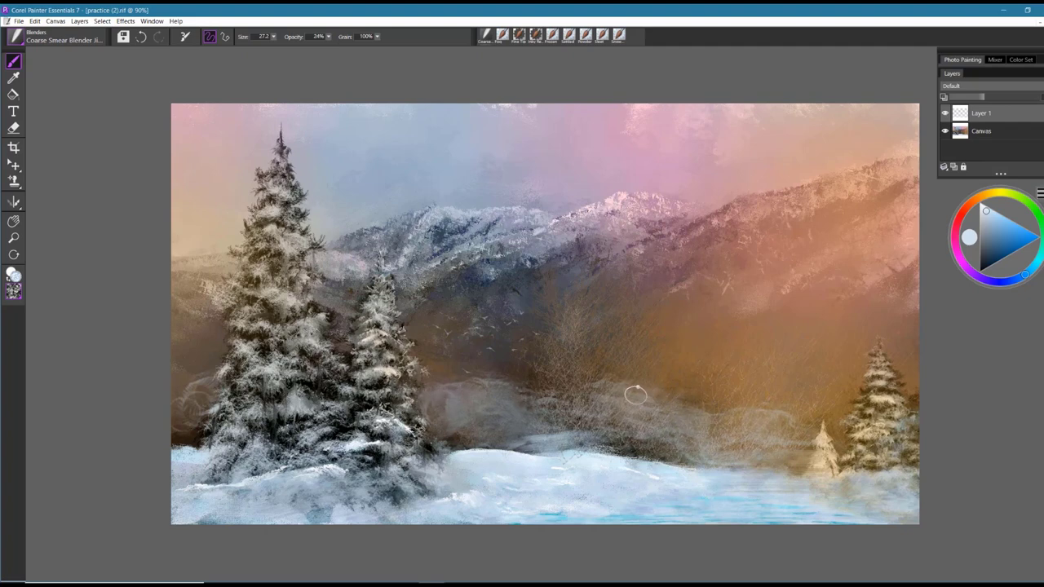
Enlarge the blender to about size 76.3 and smear the fog swirls on both sides of the large trees.
mouse_move(632, 399)
ctrl+alt+mouse_down()
mouse_move(655, 392)
mouse_move(632, 399)
ctrl+alt+mouse_up()
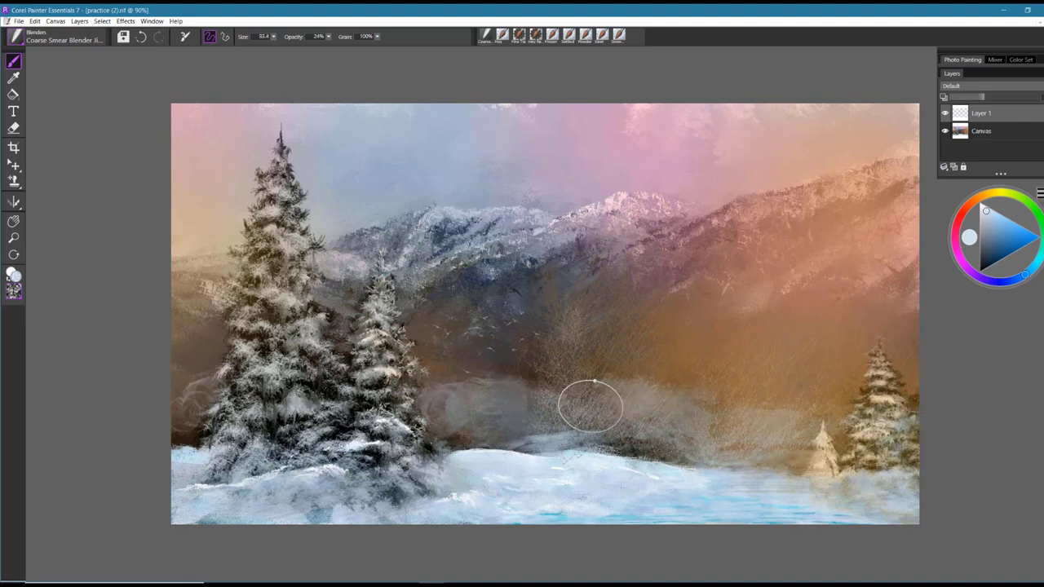
mouse_move(443, 401)
mouse_down()
mouse_move(470, 392)
mouse_move(462, 383)
mouse_move(522, 387)
mouse_up()
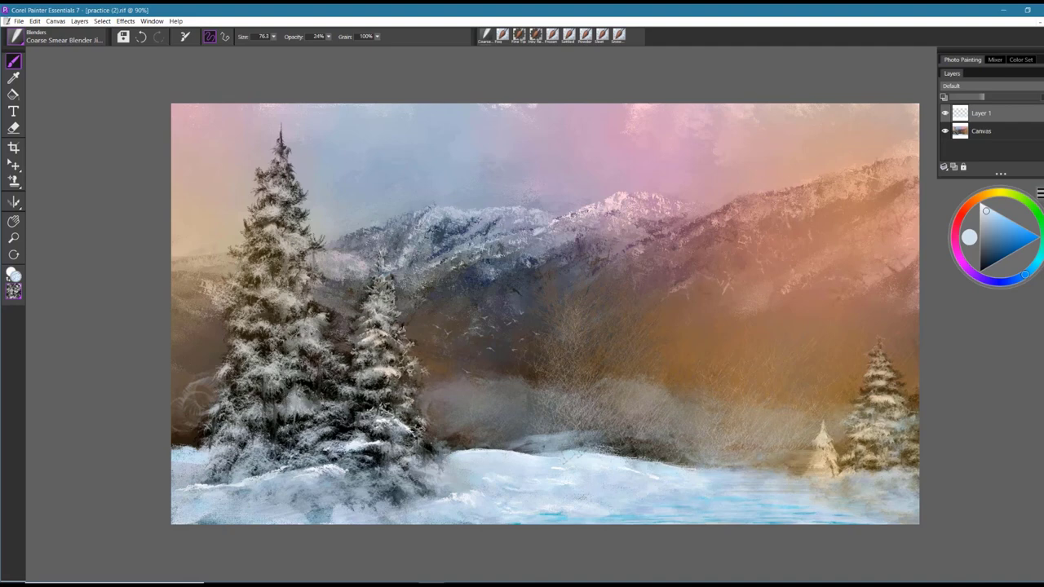
mouse_move(449, 403)
mouse_down()
mouse_move(538, 372)
mouse_move(601, 392)
mouse_move(668, 388)
mouse_move(720, 408)
mouse_move(779, 402)
mouse_up()
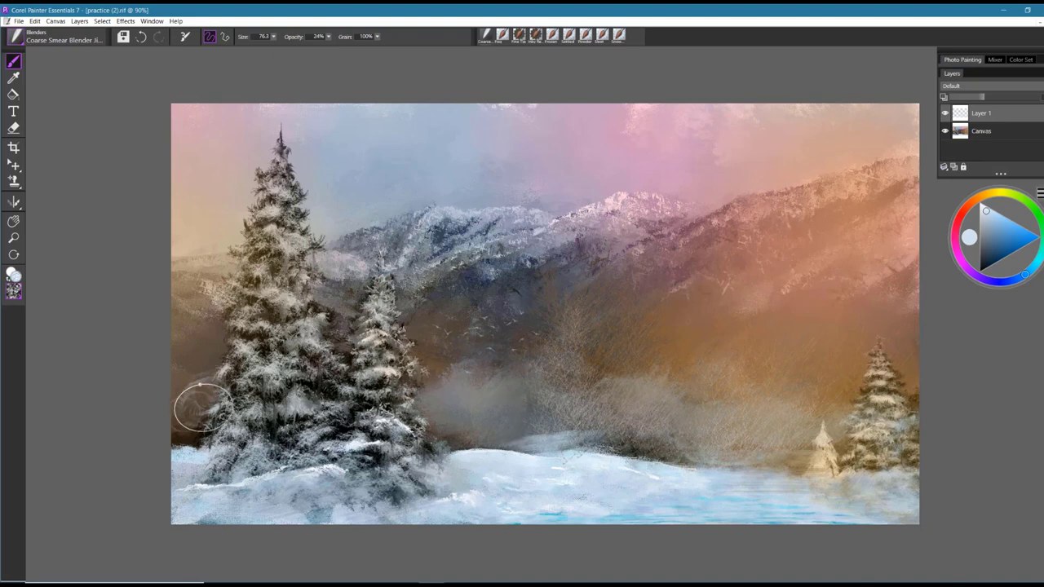
mouse_move(198, 408)
mouse_down()
mouse_move(201, 389)
mouse_move(147, 378)
mouse_up()
drag(440, 394, 492, 375)
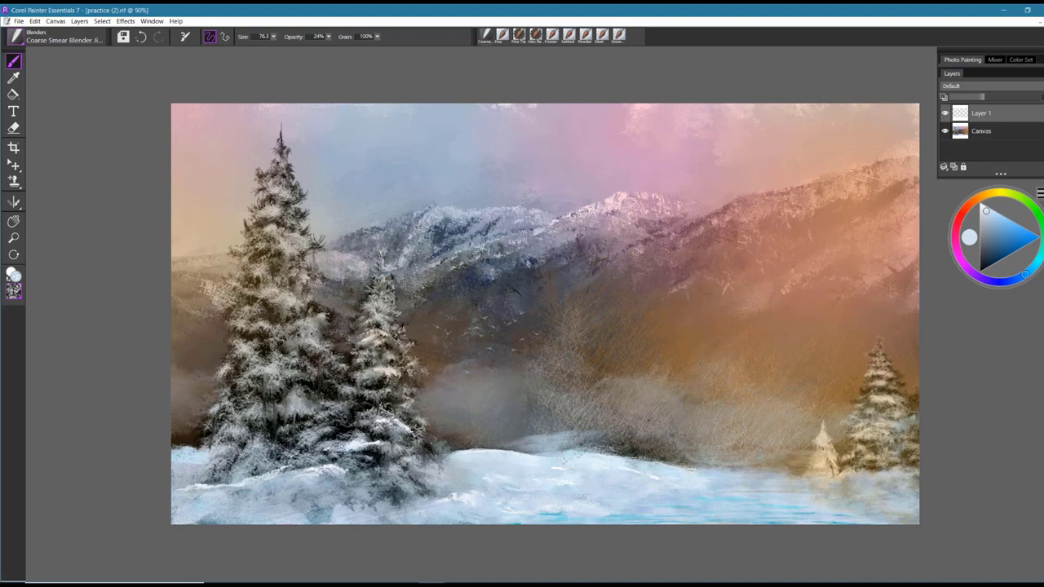
Smooth the remaining fog over the bushes and spread it toward the small distant trees.
drag(754, 418, 804, 397)
mouse_move(451, 428)
mouse_down()
mouse_move(456, 367)
mouse_move(416, 395)
mouse_up()
drag(574, 385, 637, 440)
drag(649, 388, 745, 446)
drag(788, 417, 883, 413)
drag(811, 436, 866, 448)
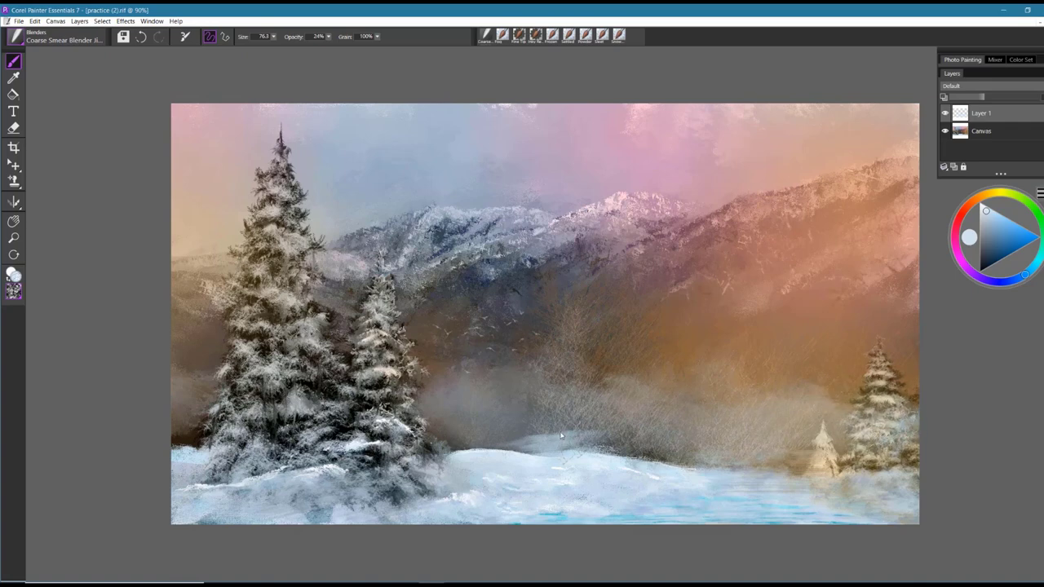
Select the Frosty brush from the Snow Essentials category.
click(503, 37)
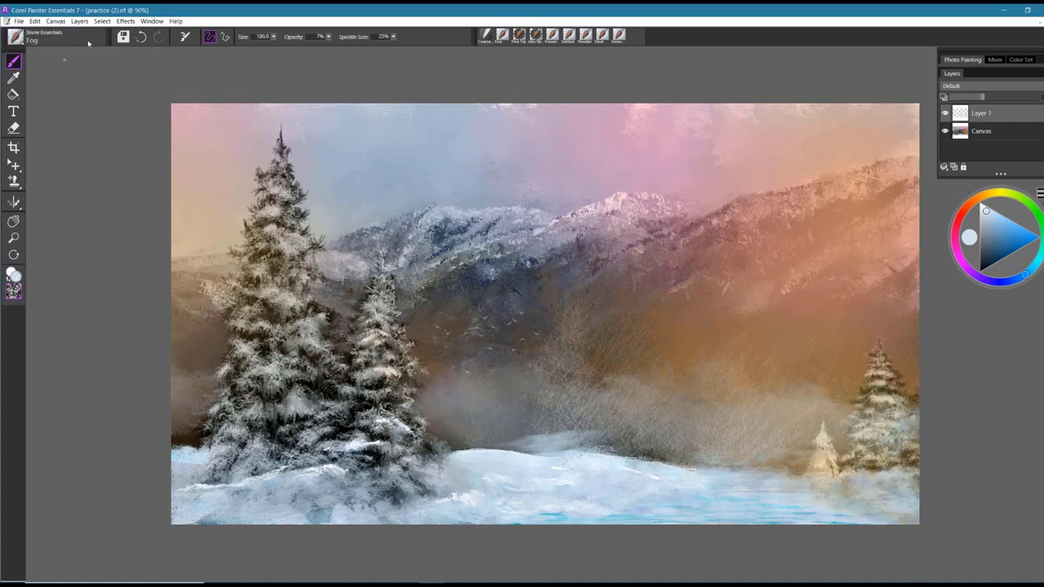
click(21, 43)
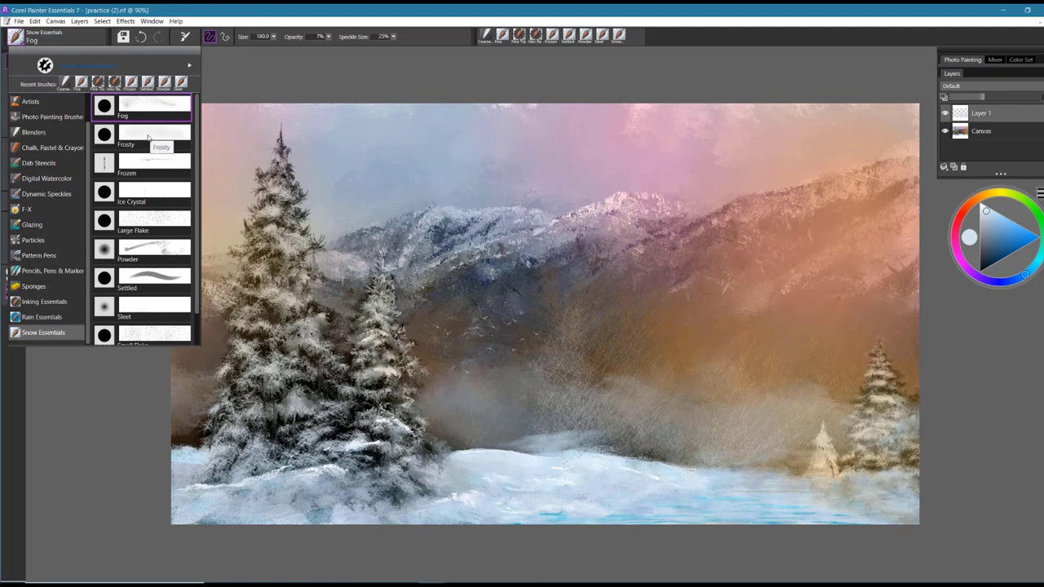
click(149, 138)
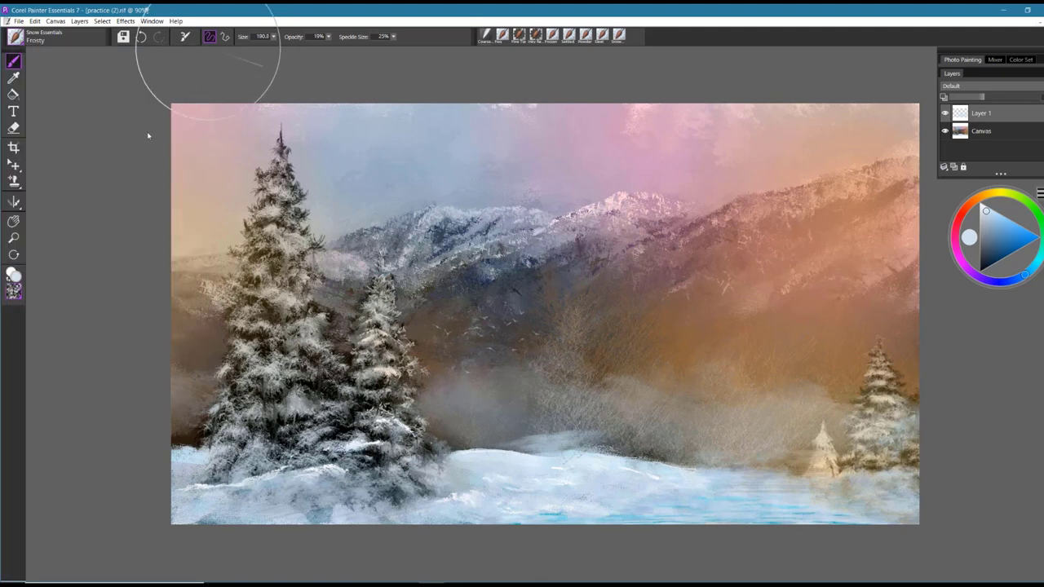
click(186, 38)
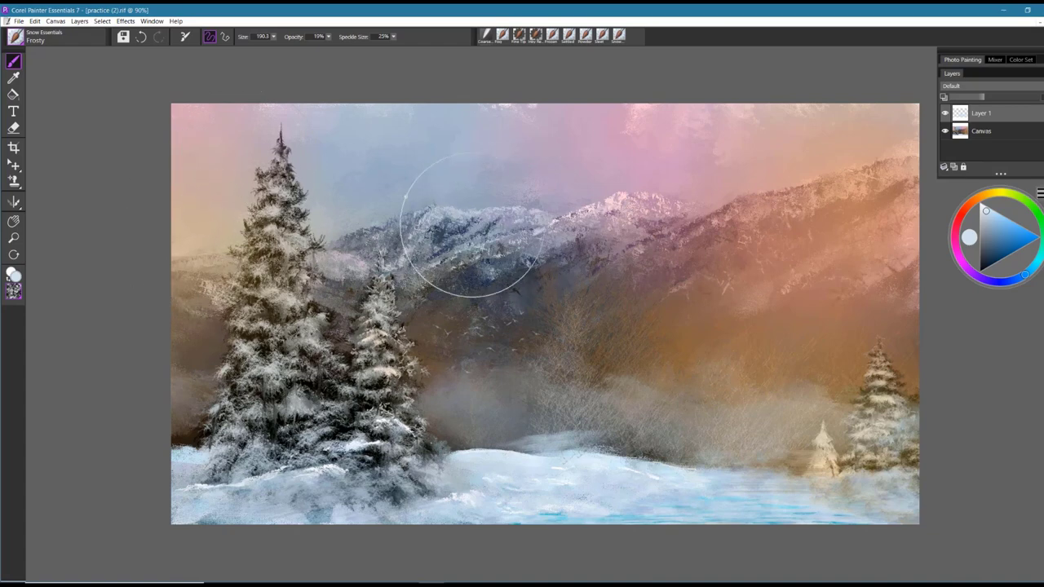
Brush a Frosty haze over the valley in a tan sampled from the mountainside, and replace the painted layer with an empty one.
alt+click(881, 263)
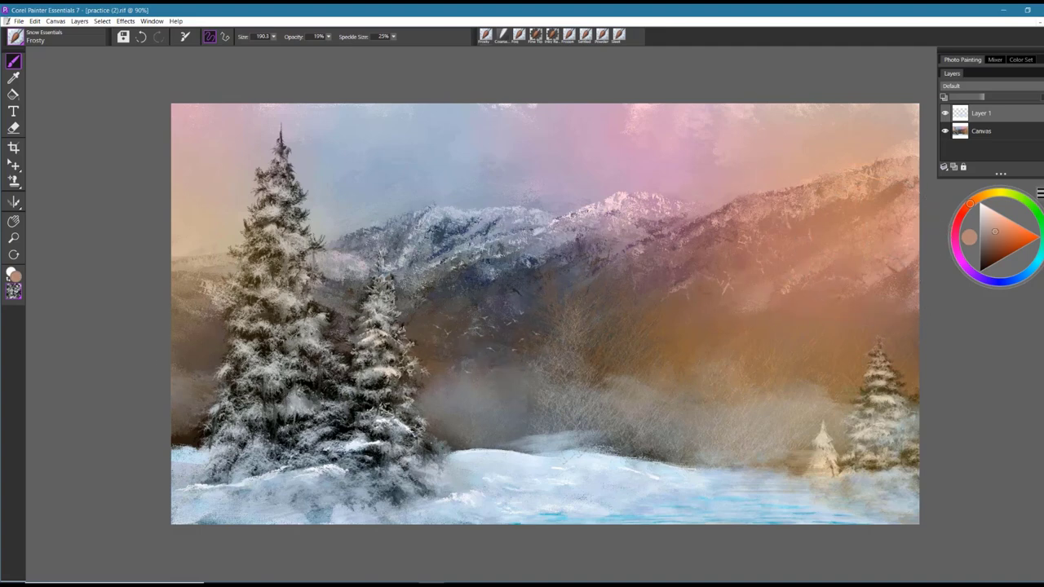
drag(489, 345, 469, 359)
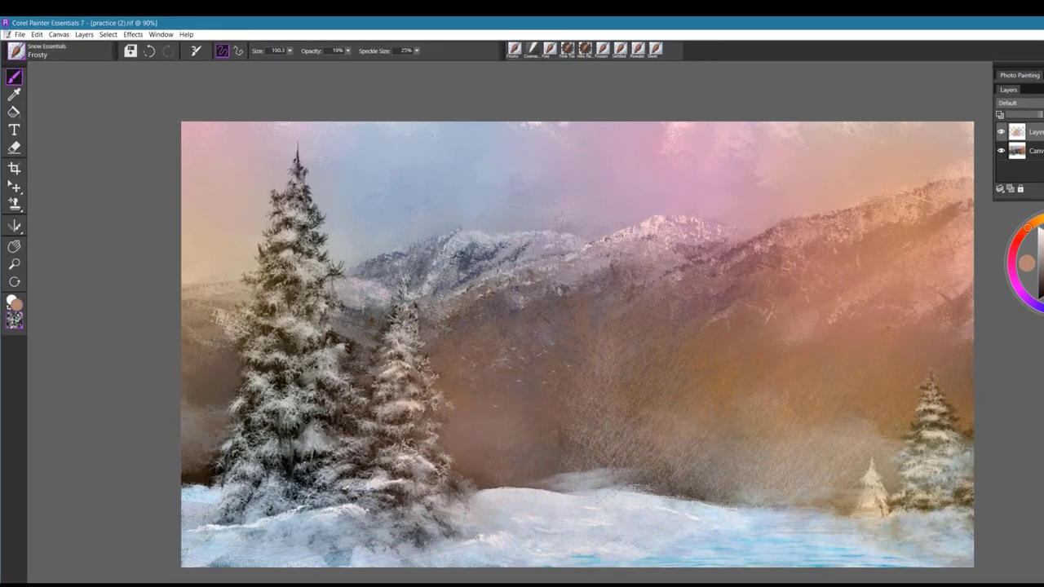
key(Delete)
click(1012, 188)
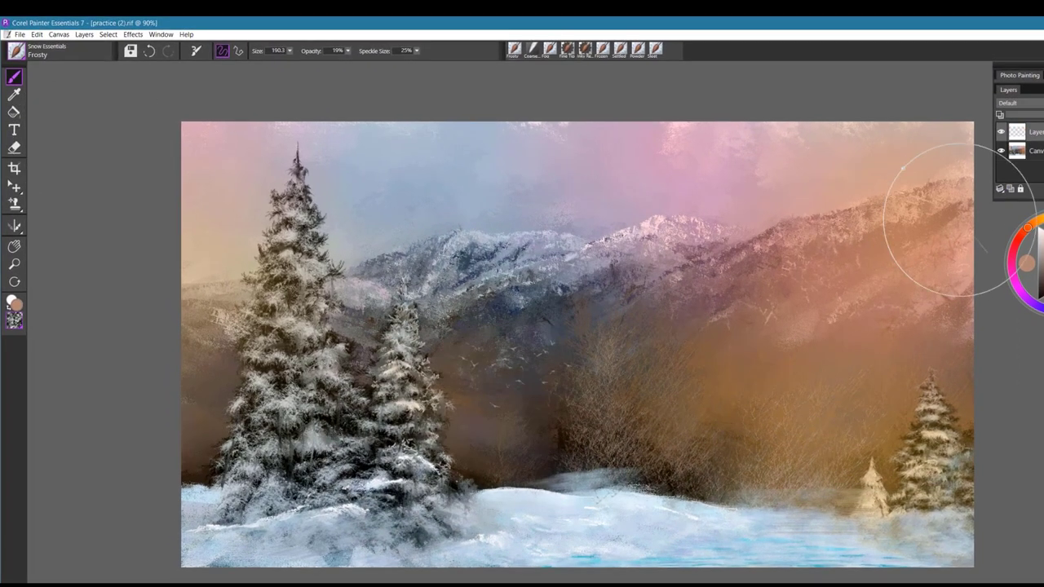
Sample the pale pink of the snowy peak and paint a speckled Frosty haze across the valley and distant trees.
alt+click(653, 229)
mouse_move(539, 327)
mouse_down()
mouse_move(536, 361)
mouse_move(504, 331)
mouse_move(478, 350)
mouse_move(489, 368)
mouse_move(578, 367)
mouse_move(571, 384)
mouse_move(625, 378)
mouse_move(669, 408)
mouse_move(811, 389)
mouse_move(832, 400)
mouse_move(595, 419)
mouse_move(191, 418)
mouse_up()
click(555, 438)
drag(678, 449, 726, 453)
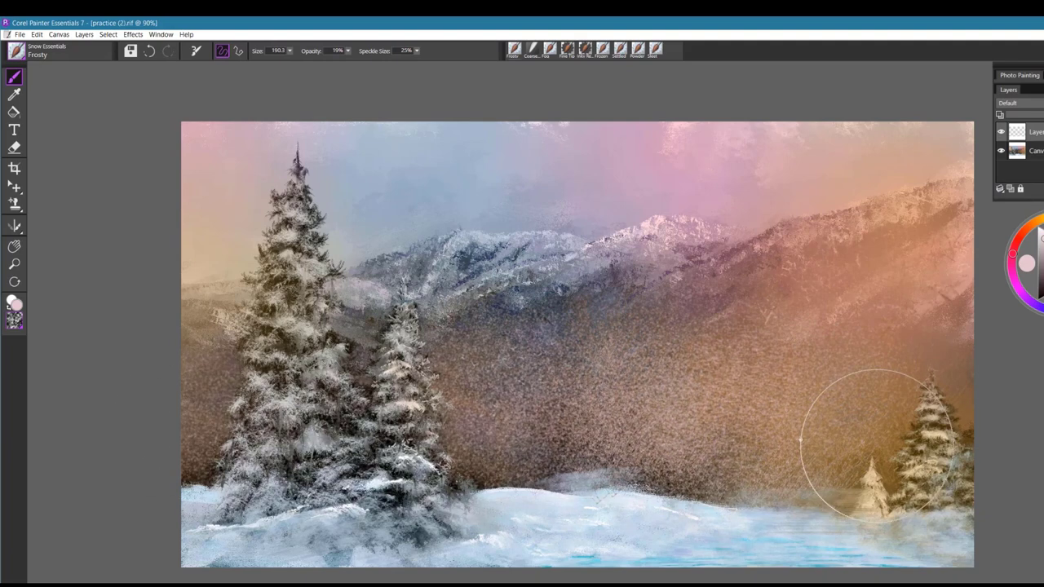
drag(912, 433, 932, 437)
drag(597, 462, 465, 508)
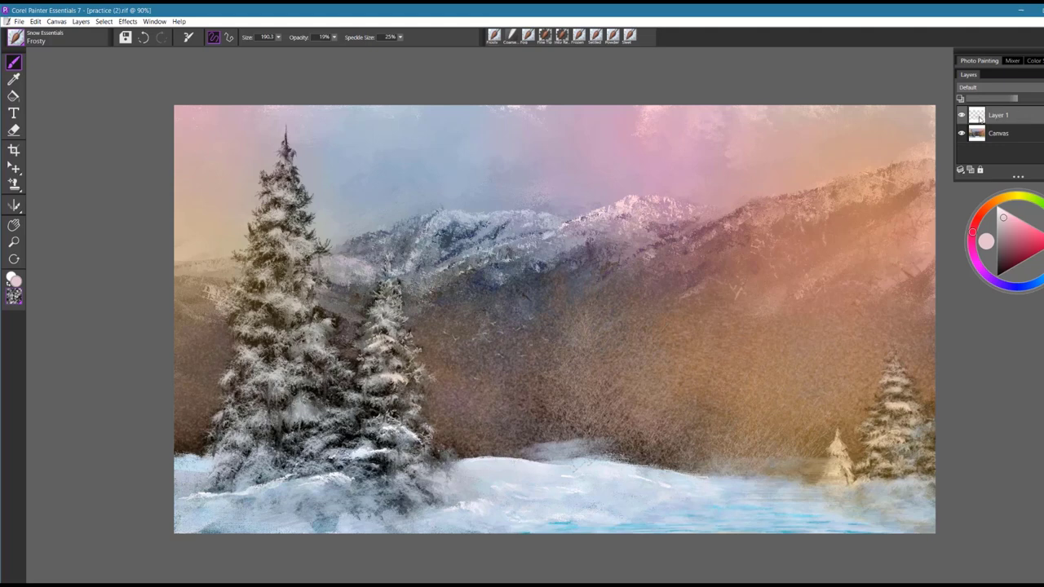
Set Layer 1's composite method to Overlay and raise its opacity to full.
click(987, 87)
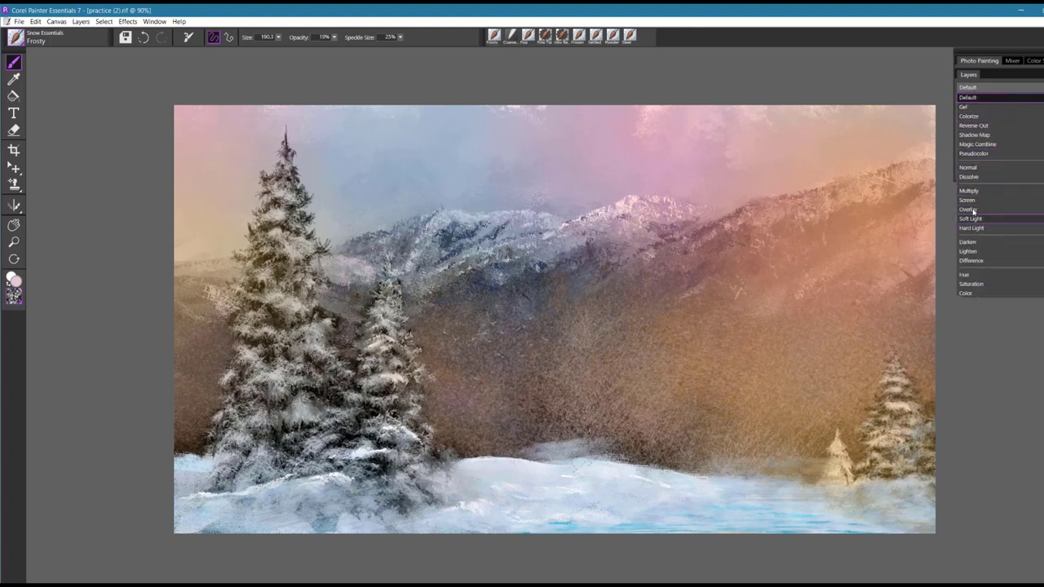
click(971, 210)
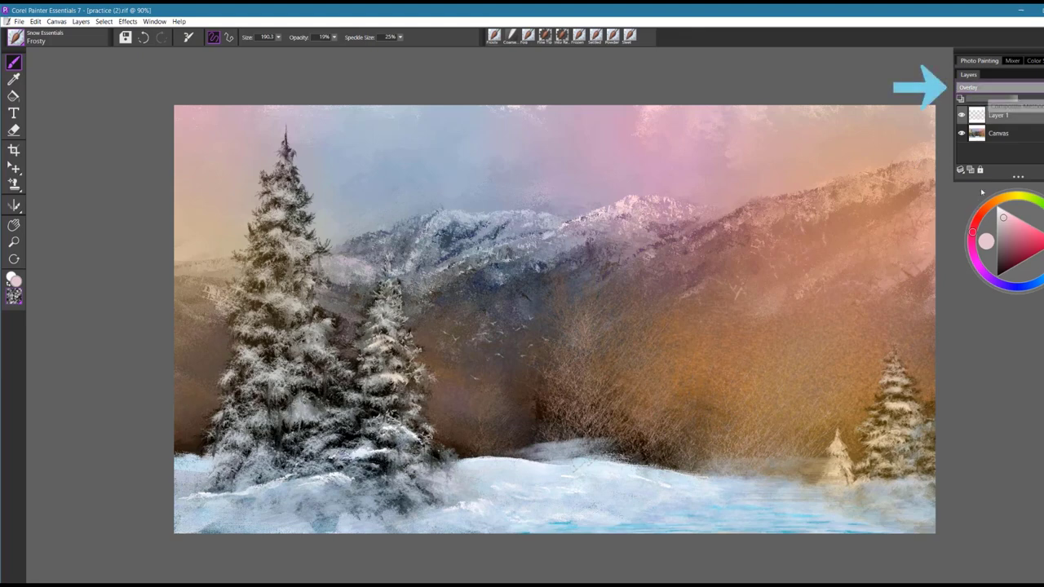
drag(1015, 100, 1043, 100)
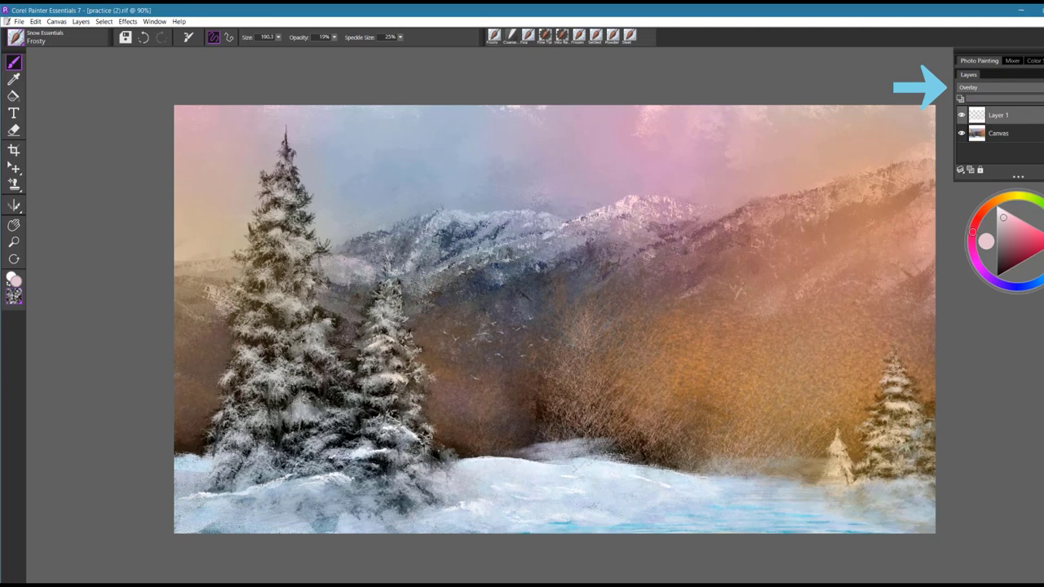
Tint the valley haze with vivid orange on the Overlay layer and lower the layer's opacity to roughly half.
click(992, 206)
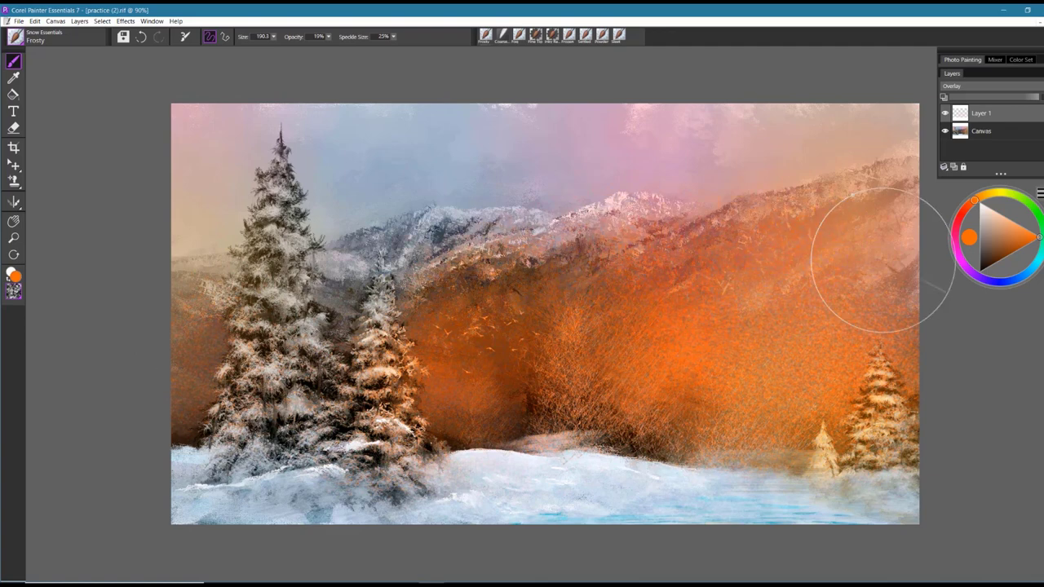
drag(1038, 98, 983, 98)
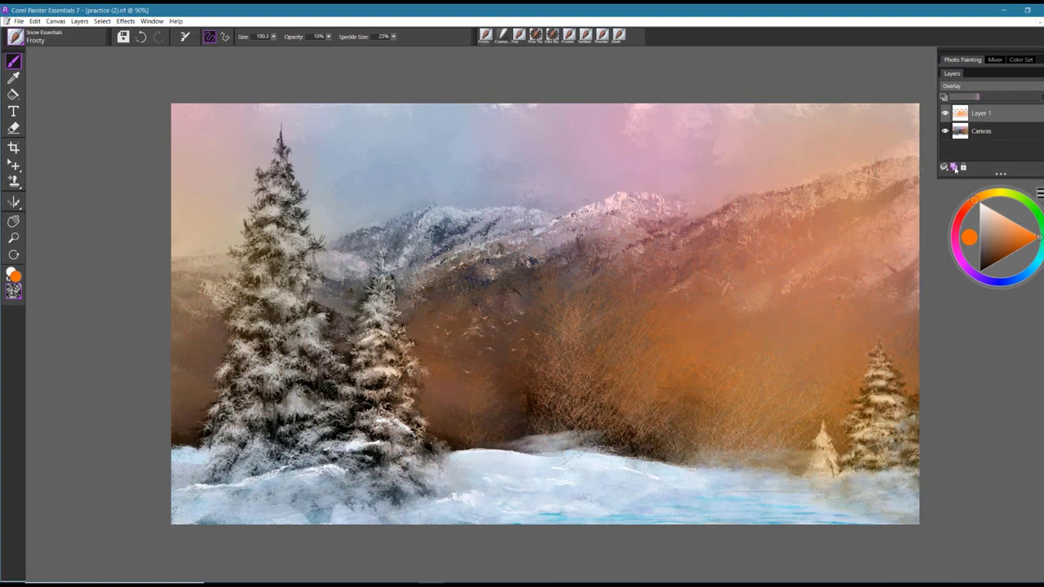
Add a new layer above Layer 1 and select the Frozen brush from Snow Essentials.
click(954, 166)
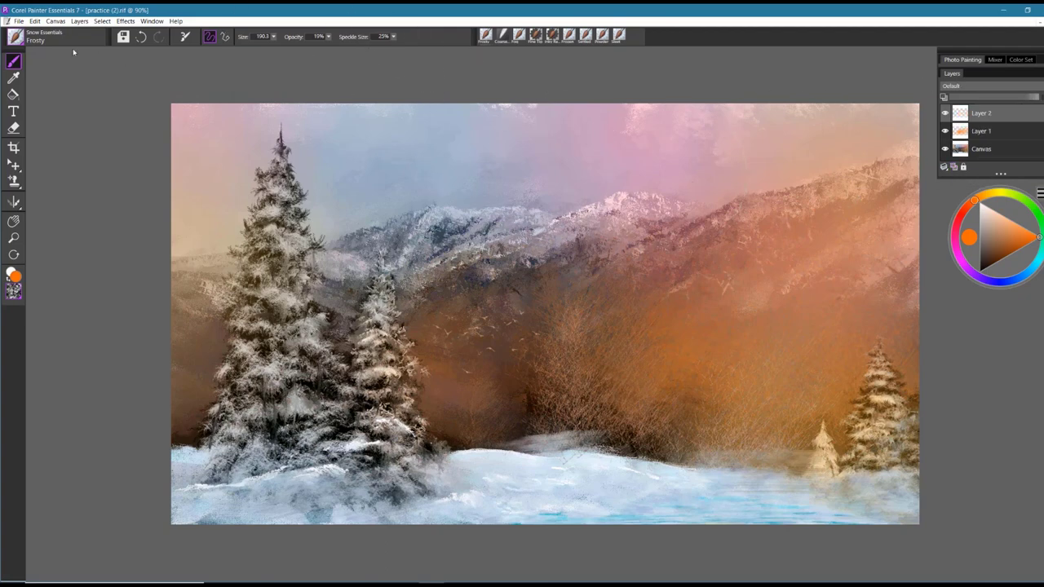
click(21, 45)
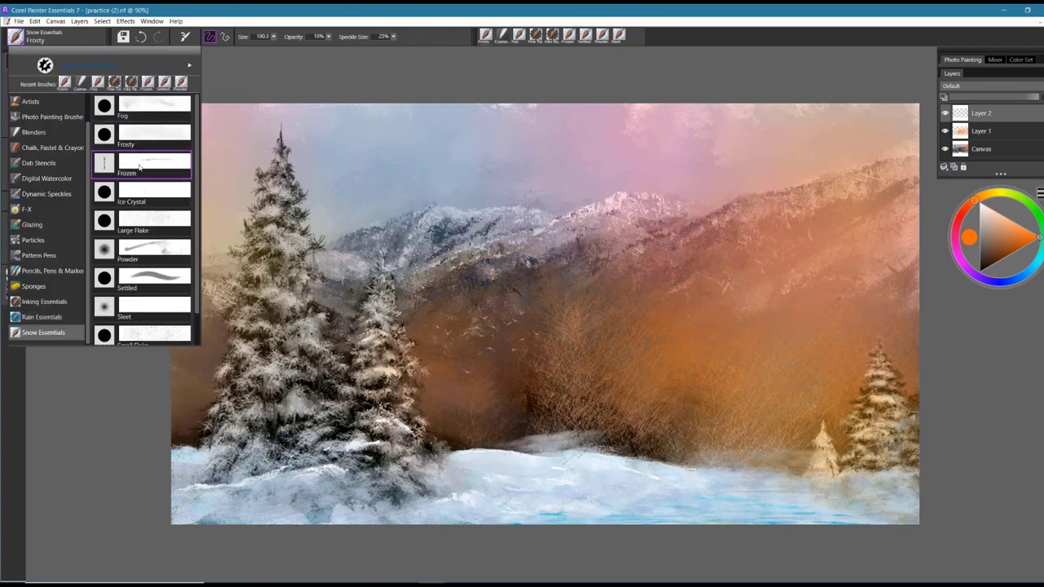
click(140, 168)
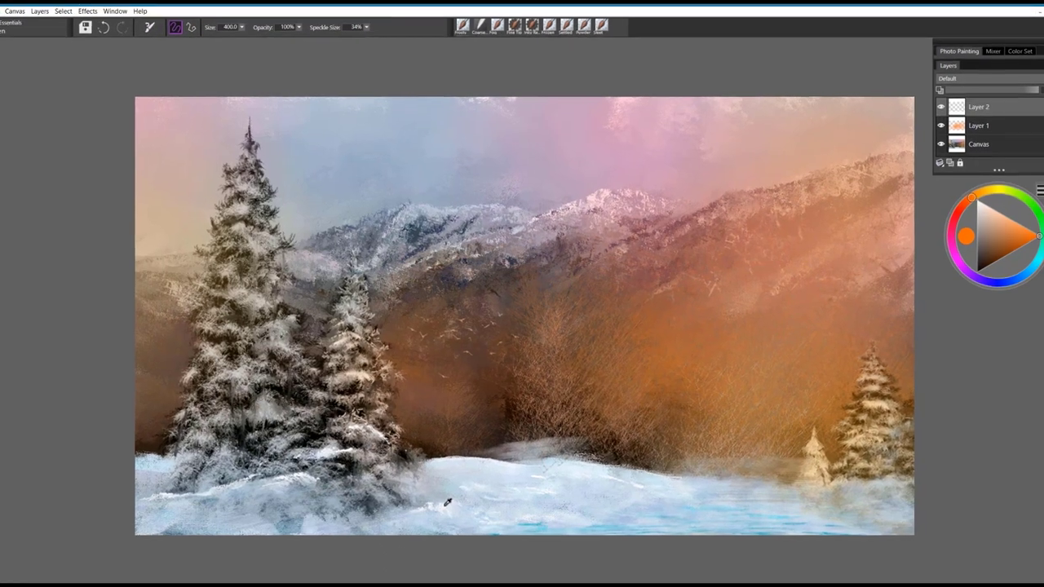
Sample the pale blue-white of the snow and paint jagged Frozen ice edges around the water's shoreline.
alt+click(468, 495)
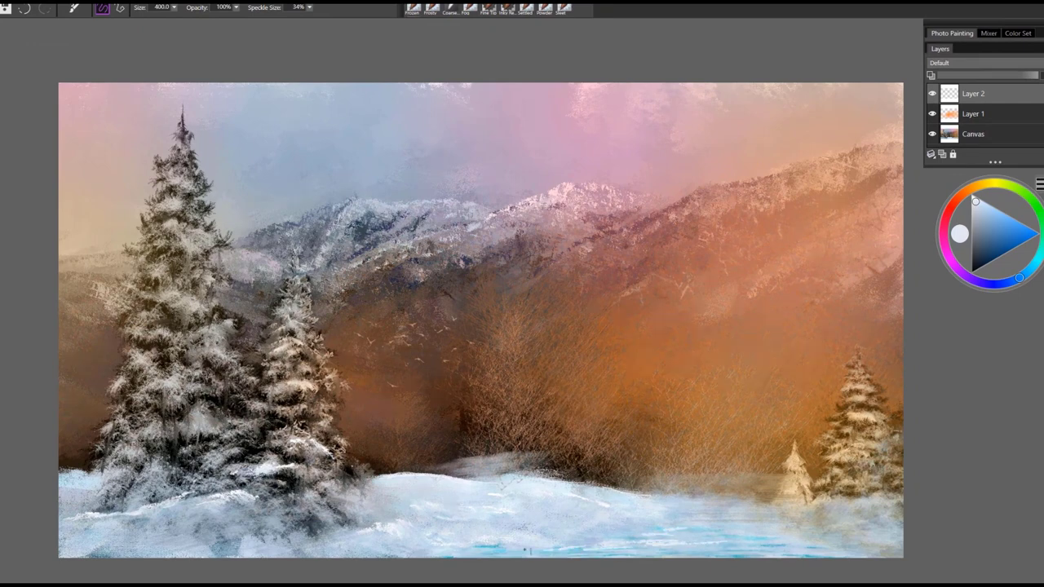
mouse_move(796, 516)
mouse_down()
mouse_move(766, 518)
mouse_move(846, 538)
mouse_up()
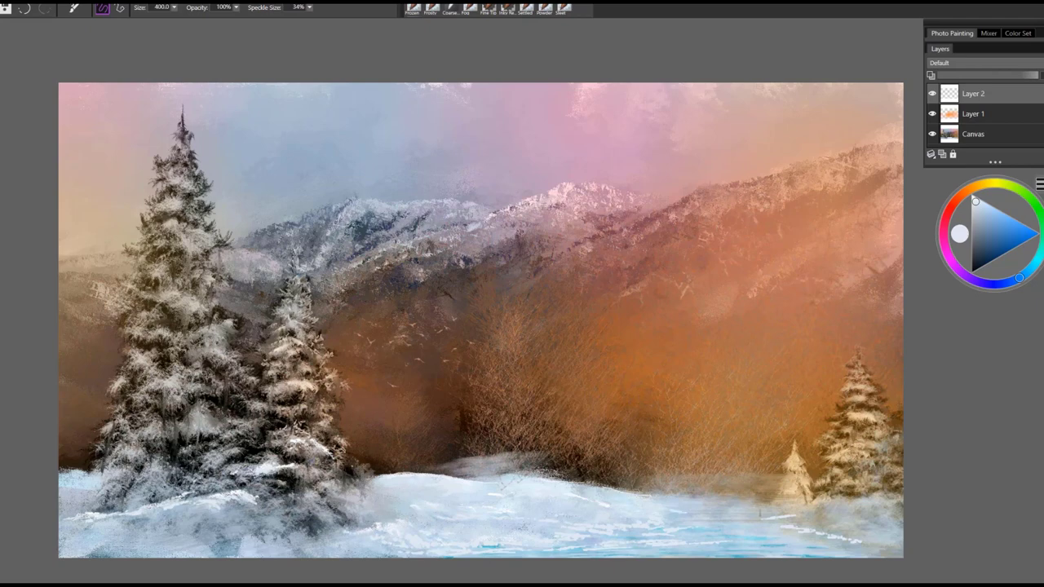
mouse_move(775, 514)
mouse_down()
mouse_move(715, 502)
mouse_move(757, 502)
mouse_move(791, 526)
mouse_move(870, 550)
mouse_up()
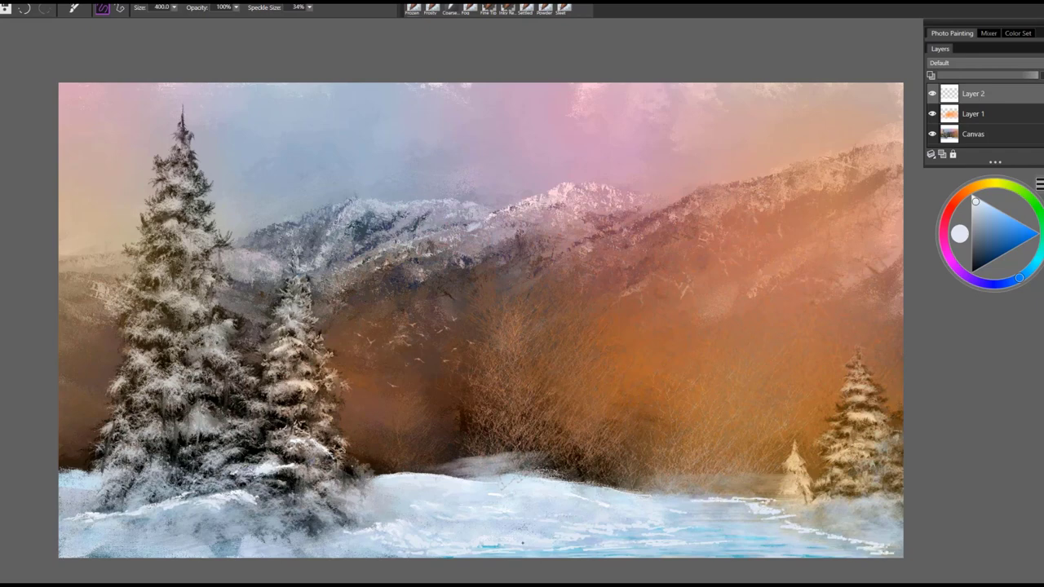
Select the Ice Crystal brush, choose a vivid light blue, and add a new layer above Layer 2.
key(ctrl+b)
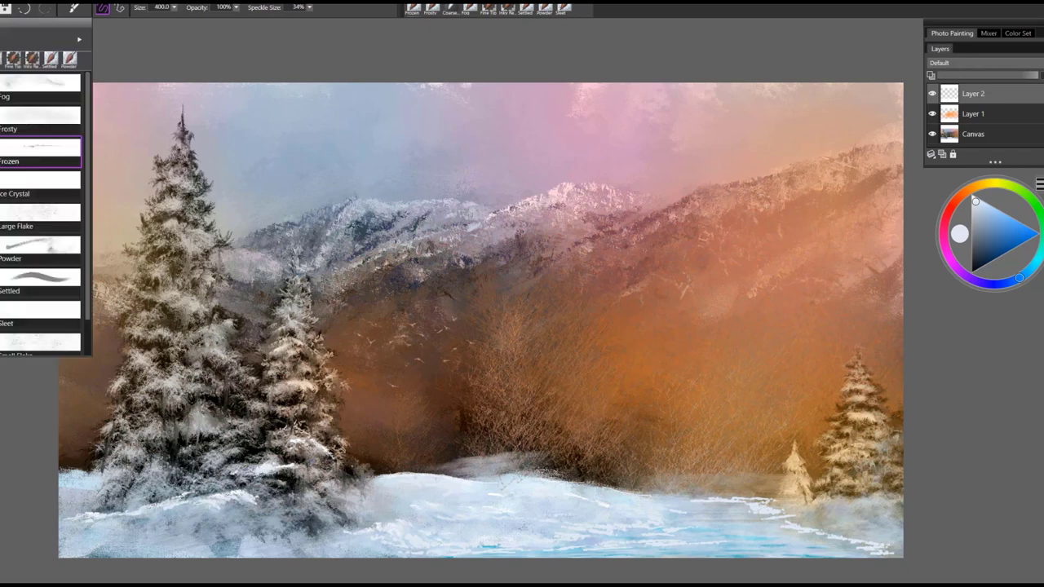
click(37, 186)
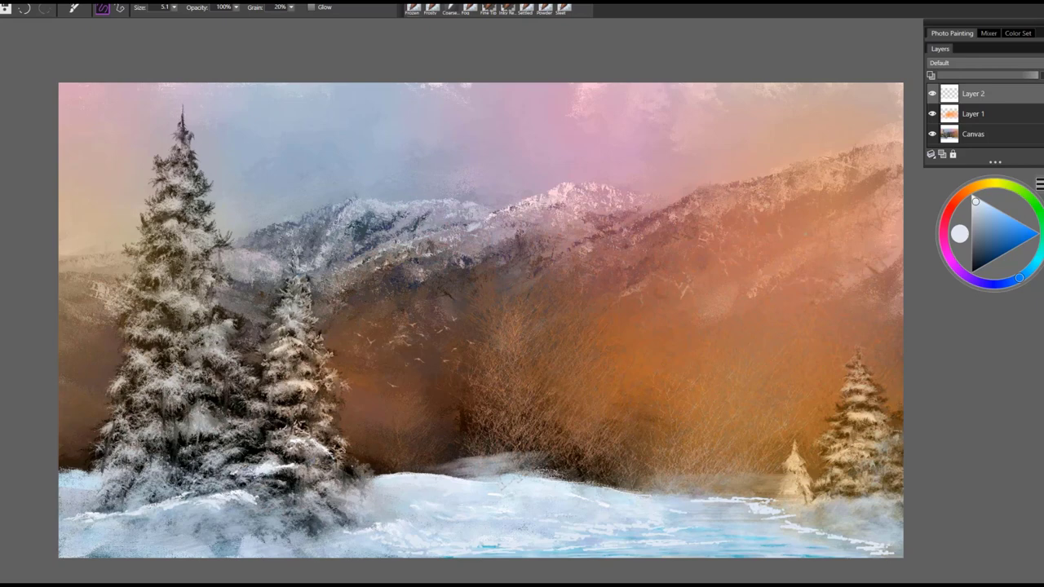
click(995, 229)
click(1029, 271)
click(1014, 237)
mouse_move(1016, 239)
mouse_down()
mouse_move(1026, 245)
mouse_move(1019, 237)
mouse_up()
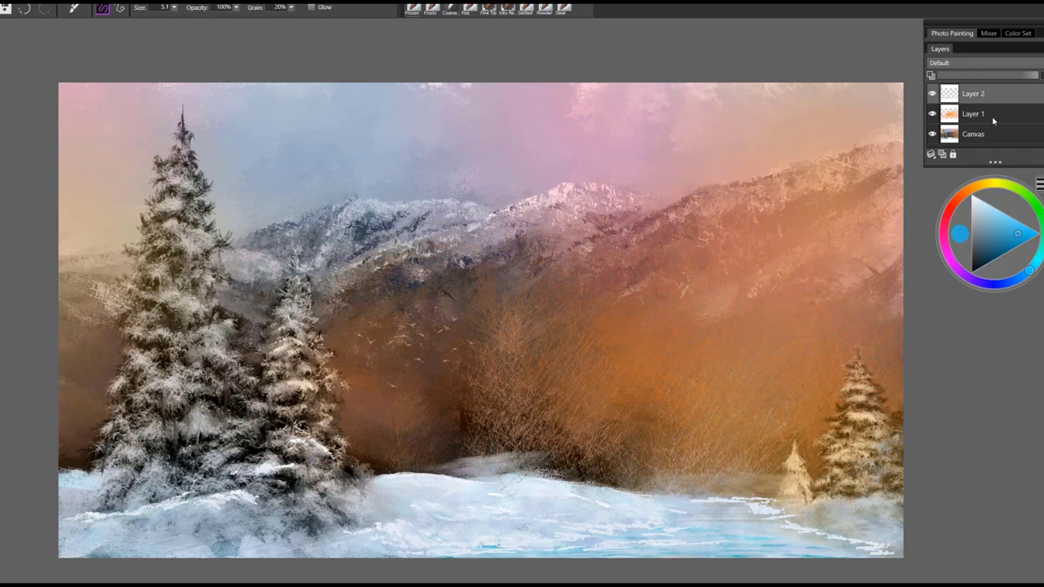
click(942, 154)
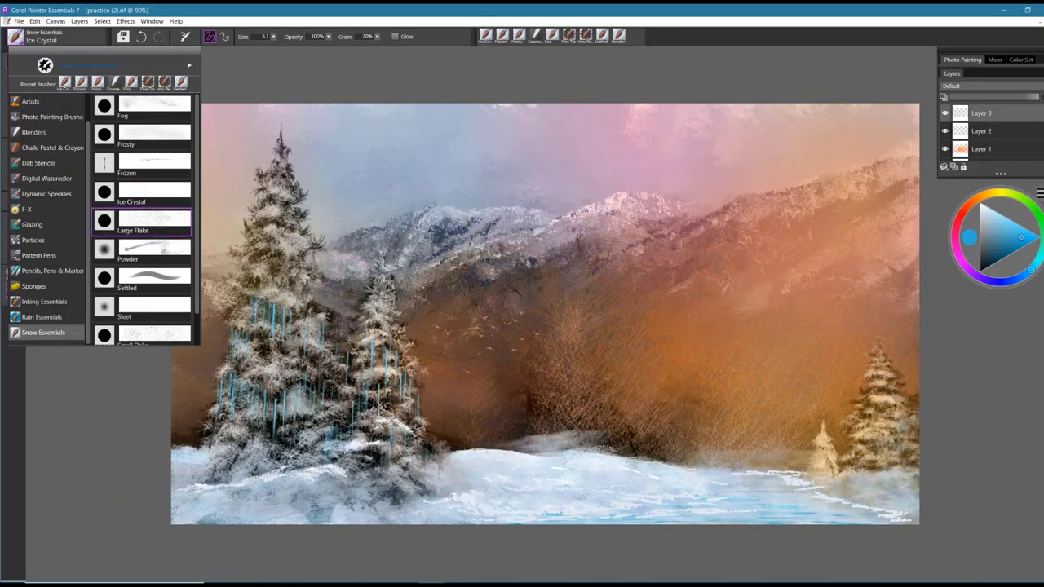
Scatter white snowflakes across the sky, mountains and valley with the Large Flake brush on a new layer.
click(153, 222)
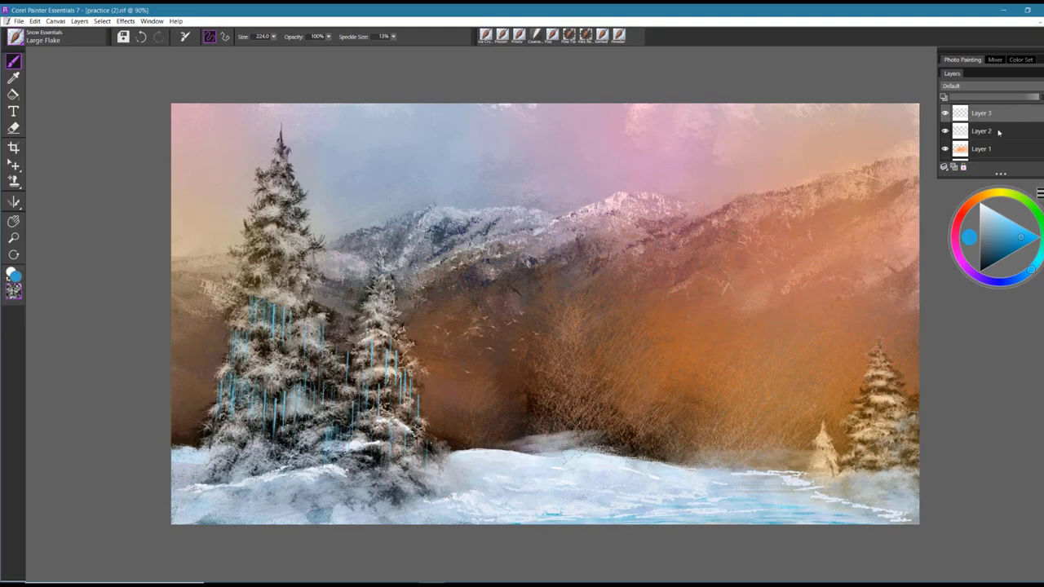
click(953, 166)
click(981, 206)
mouse_move(334, 164)
mouse_down()
mouse_move(354, 196)
mouse_move(457, 180)
mouse_move(767, 368)
mouse_up()
mouse_move(775, 318)
mouse_down()
mouse_move(832, 278)
mouse_move(555, 420)
mouse_move(192, 350)
mouse_up()
mouse_move(228, 204)
mouse_down()
mouse_move(285, 177)
mouse_move(412, 234)
mouse_move(604, 225)
mouse_move(522, 369)
mouse_up()
mouse_move(682, 305)
mouse_down()
mouse_move(703, 363)
mouse_move(669, 445)
mouse_up()
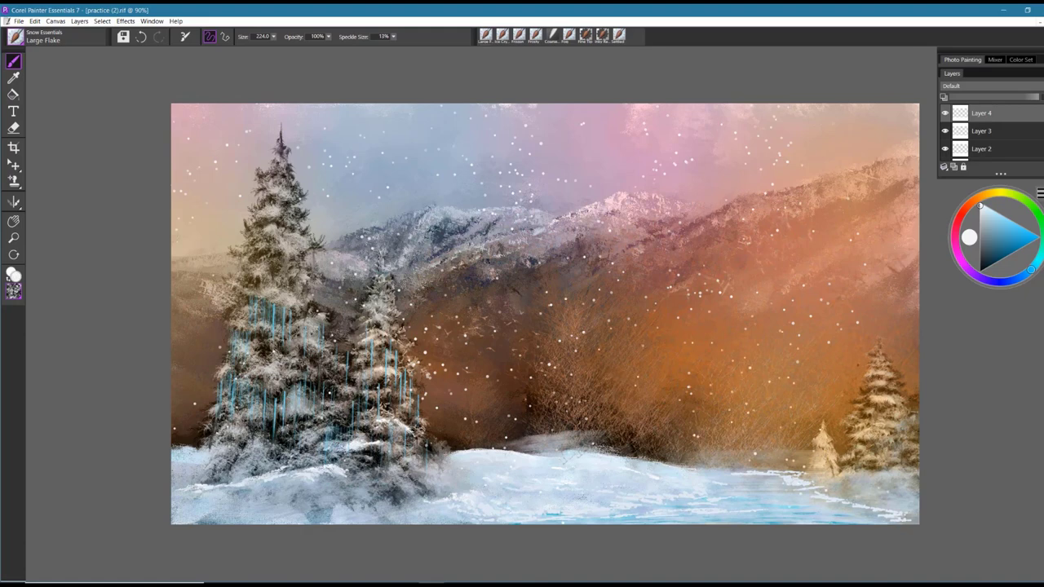
click(702, 434)
Scatter finer white flakes over the scene with the Small Flake brush on a new layer, and lower its opacity to a little over half.
click(16, 38)
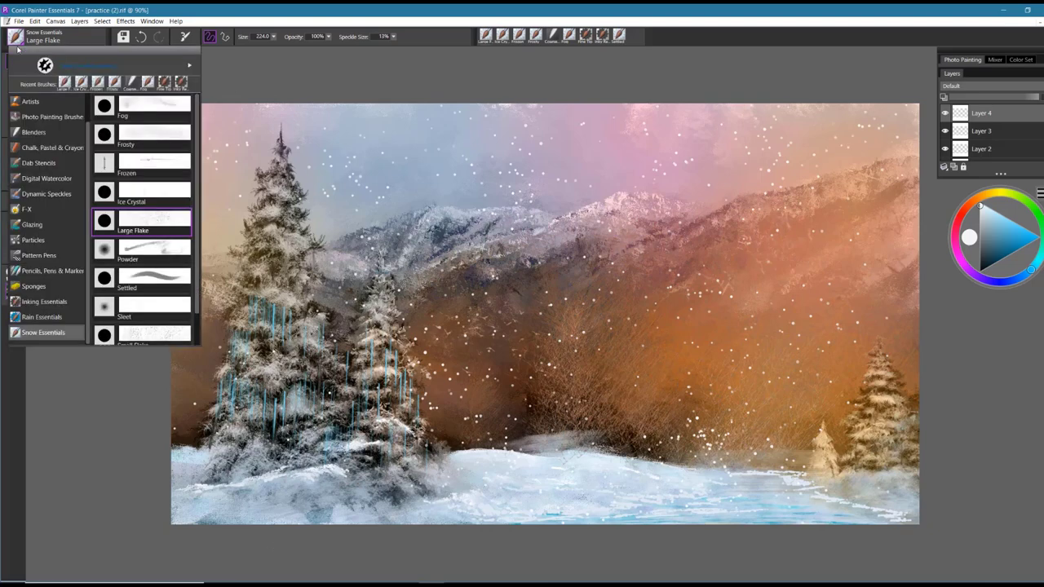
drag(197, 281, 198, 313)
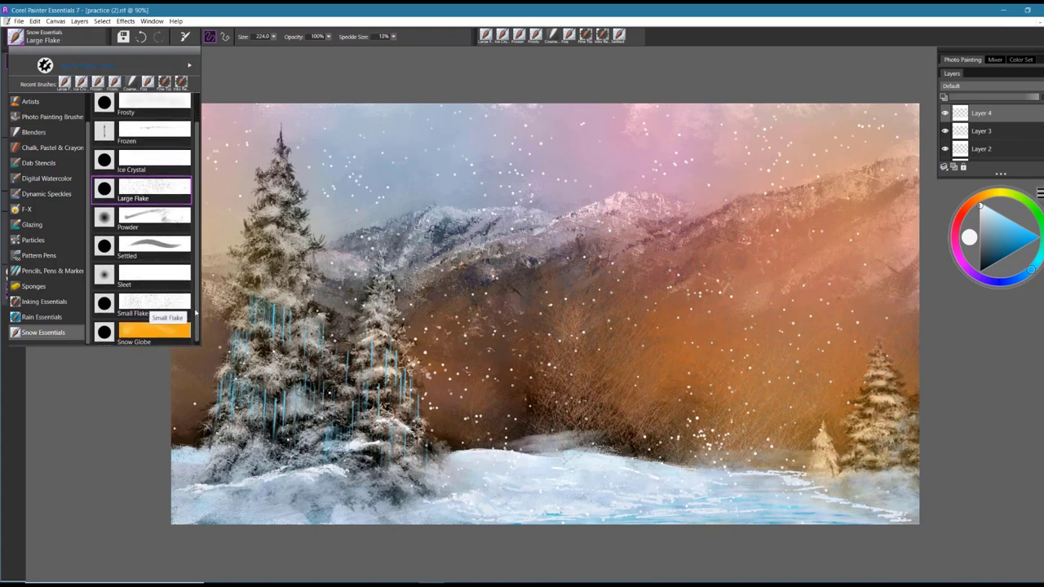
click(151, 308)
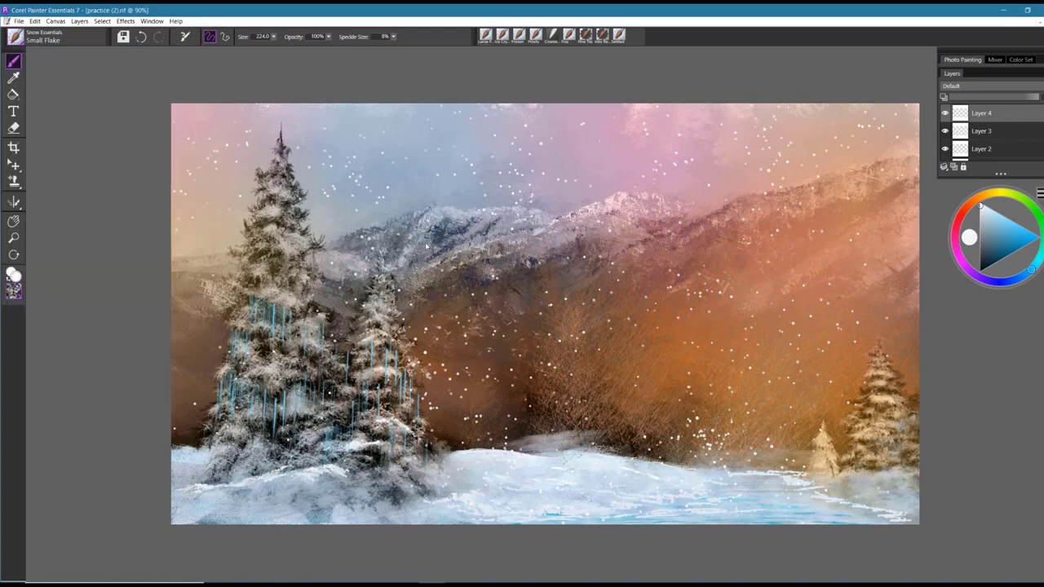
click(953, 167)
click(473, 311)
click(591, 300)
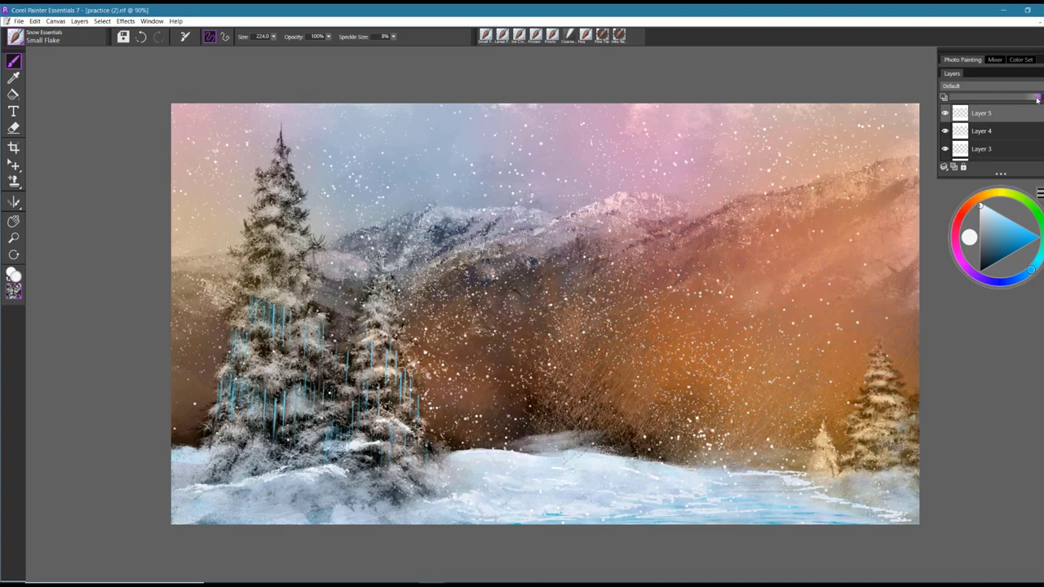
drag(1034, 99, 1005, 99)
Select the Powder brush from Snow Essentials and add a new layer above Layer 5.
click(22, 41)
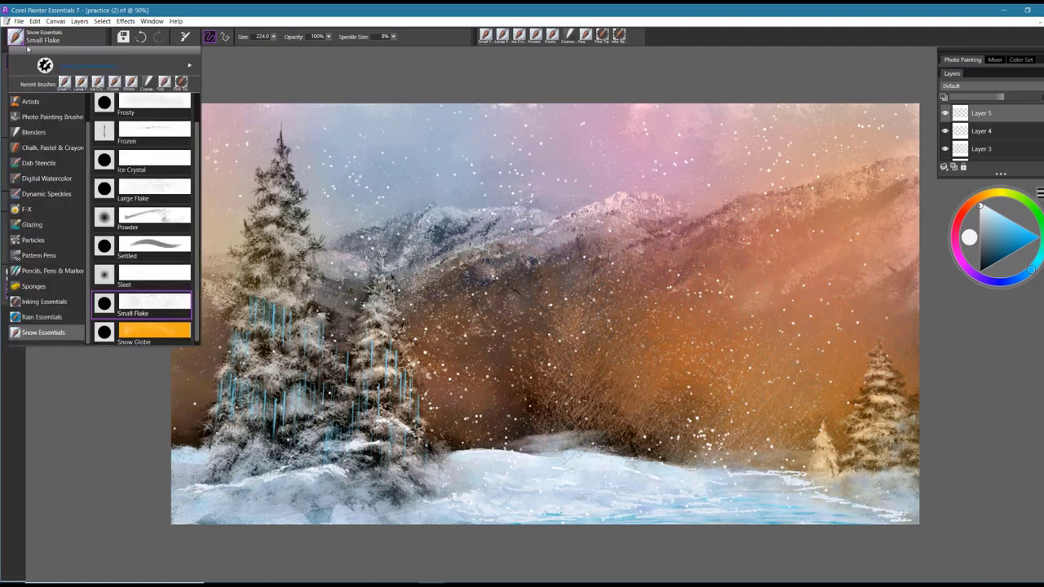
click(154, 218)
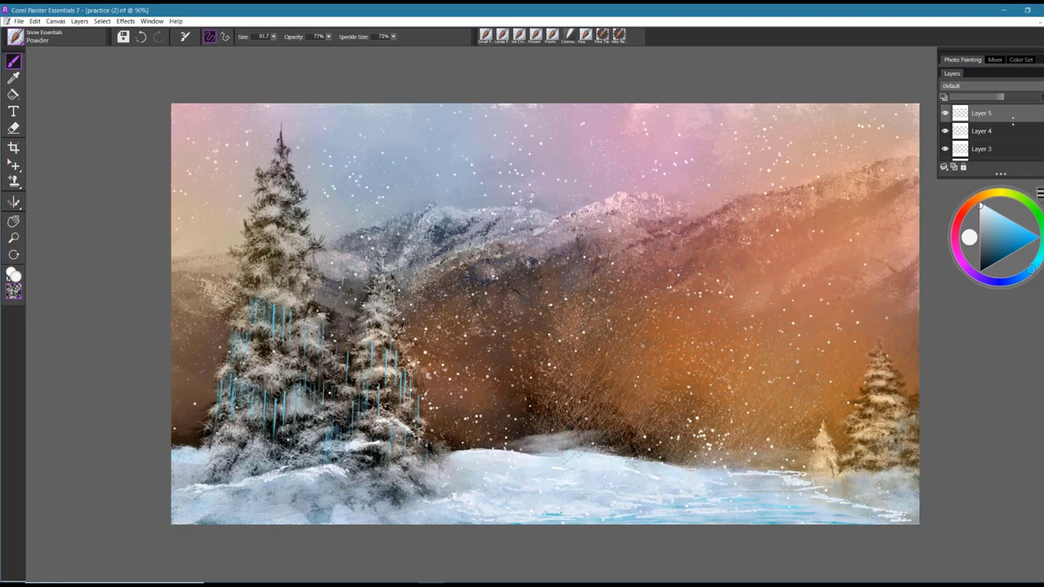
click(962, 167)
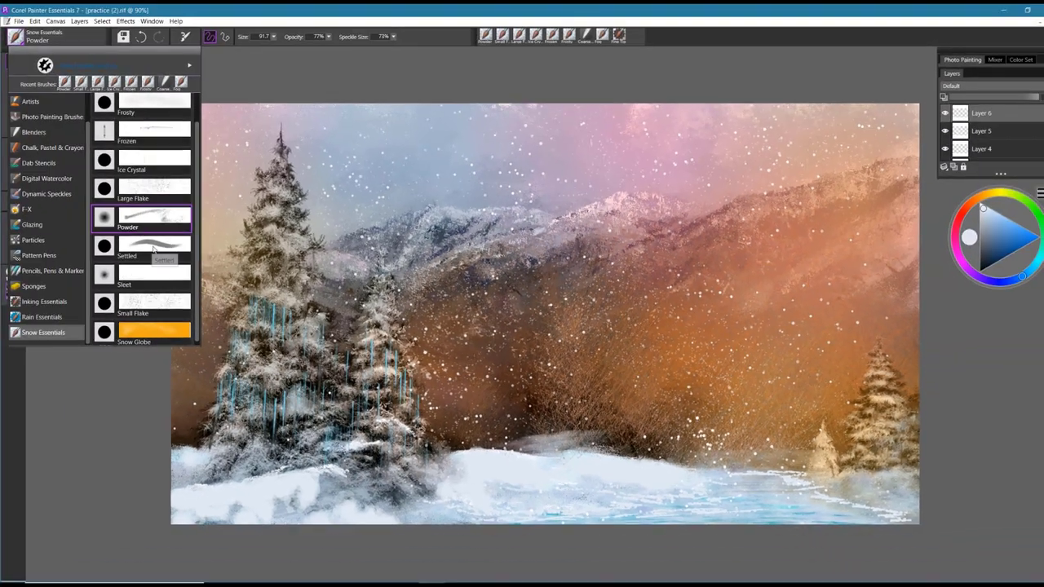
Paint snow on the large pines' branches with the Settled brush and soften it with the Coarse Smear Blender at size 12.
click(152, 251)
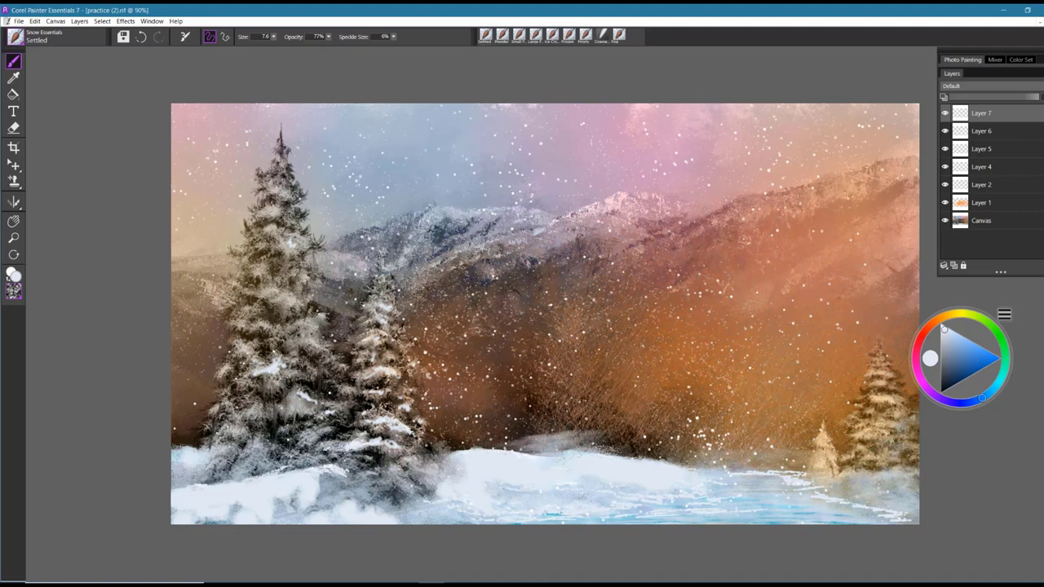
mouse_move(295, 237)
mouse_down()
mouse_move(303, 244)
mouse_move(287, 234)
mouse_up()
click(18, 38)
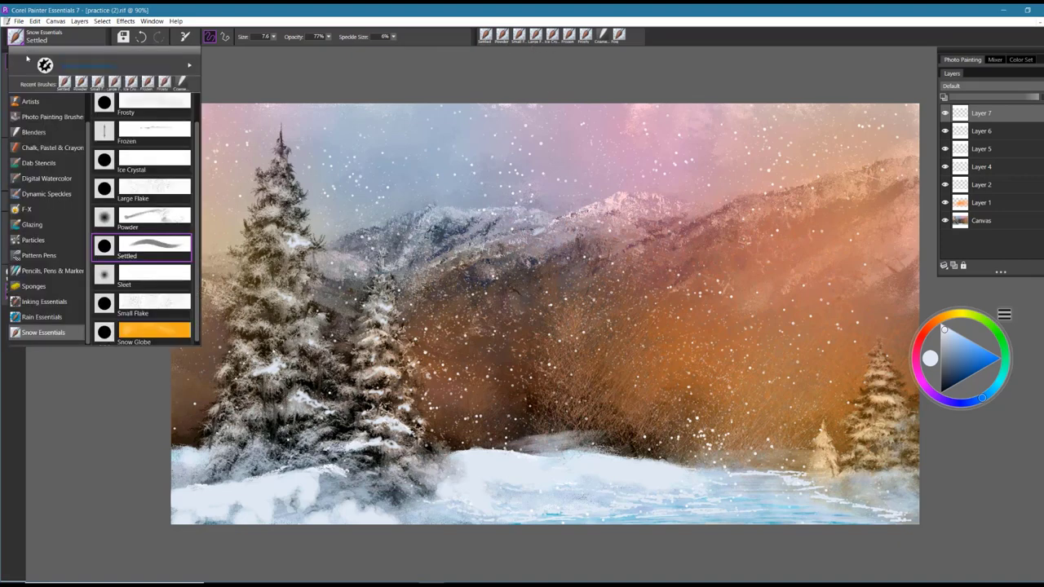
click(34, 132)
click(152, 107)
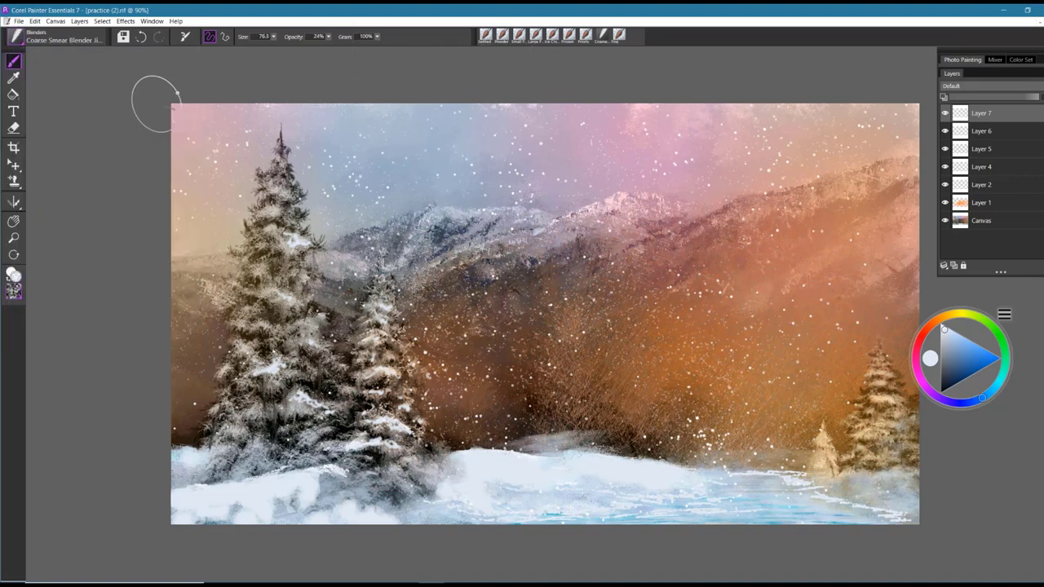
drag(366, 353, 364, 349)
drag(296, 268, 298, 276)
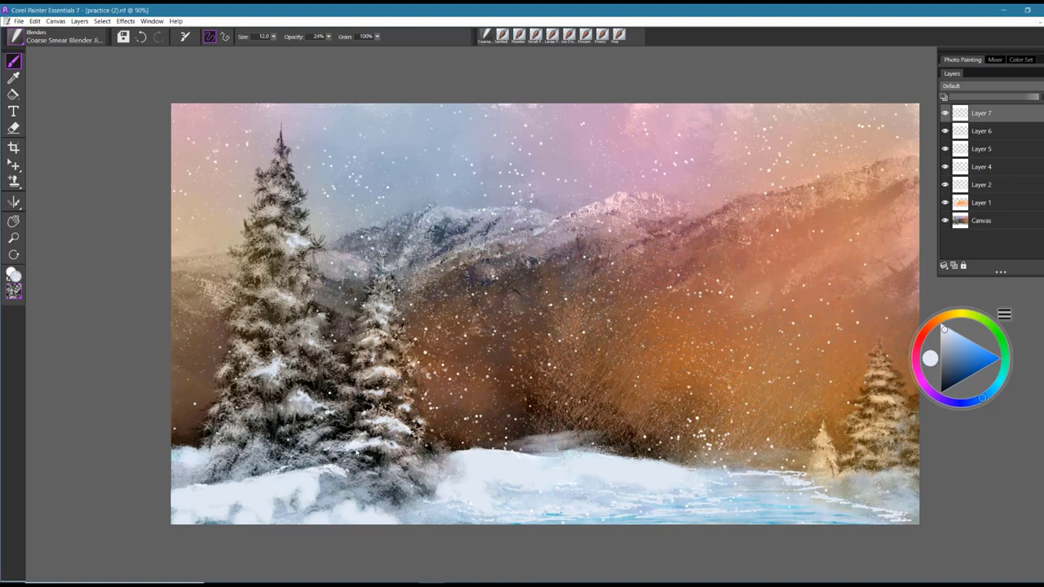
Sample dark brown from the brush and paint thin bare saplings near the shoreline with the Settled brush at size 3.1.
click(24, 44)
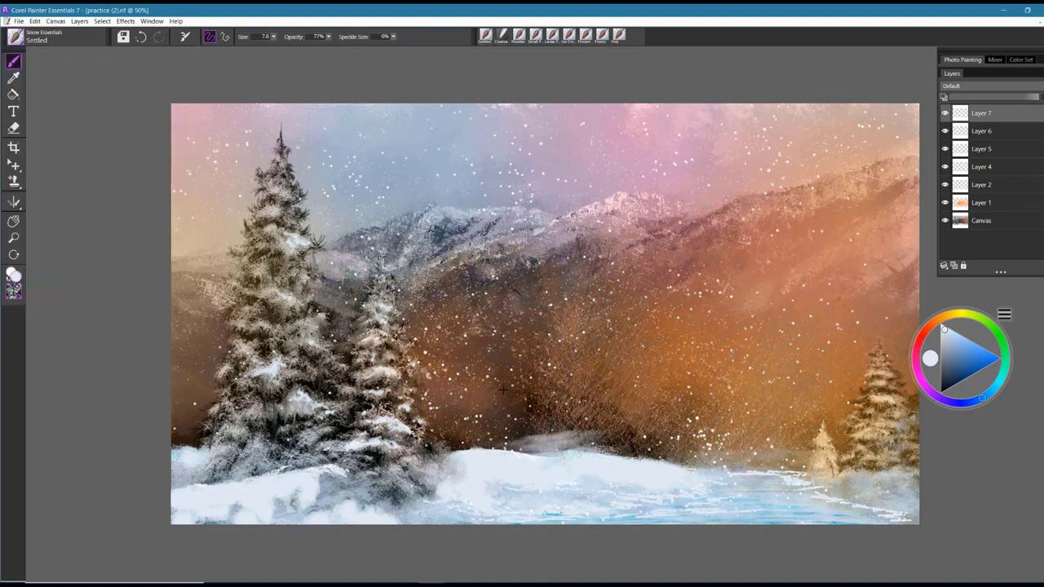
drag(504, 389, 505, 390)
alt+click(525, 410)
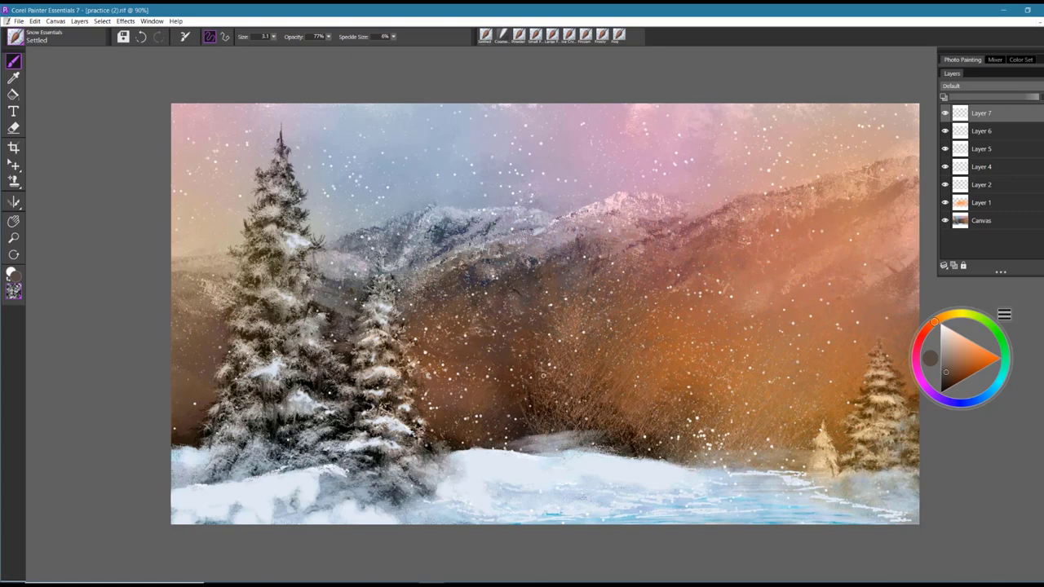
alt+click(617, 439)
alt+click(618, 439)
drag(749, 464, 733, 378)
mouse_move(749, 439)
mouse_down()
mouse_move(751, 328)
mouse_move(751, 368)
mouse_up()
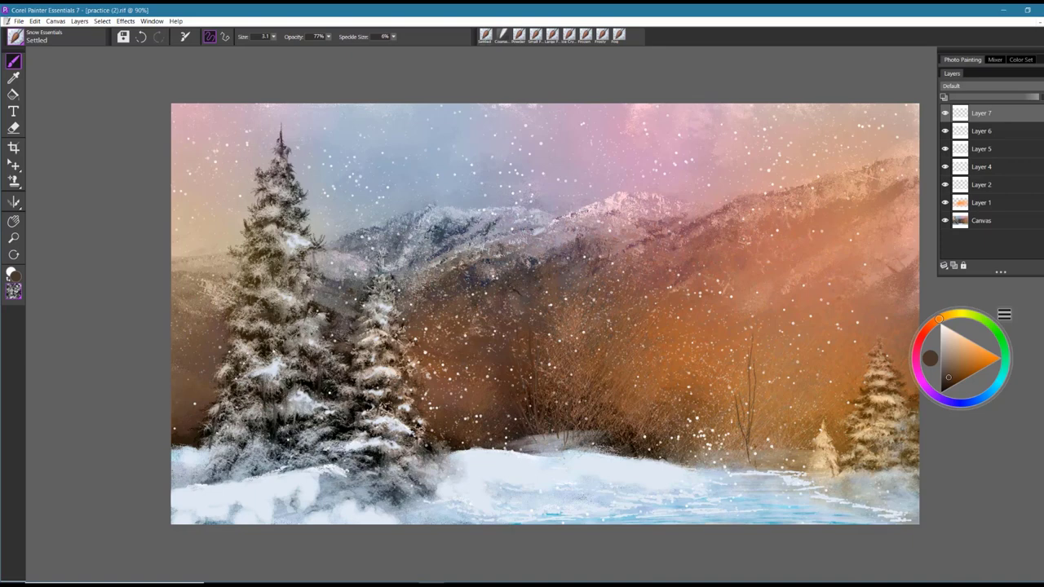
mouse_move(764, 407)
mouse_down()
mouse_move(768, 385)
mouse_move(724, 386)
mouse_move(735, 386)
mouse_up()
drag(735, 442, 729, 424)
Select the Sleet brush, hide snowflake Layers 5 and 4, and add a new layer above Layer 7.
click(15, 37)
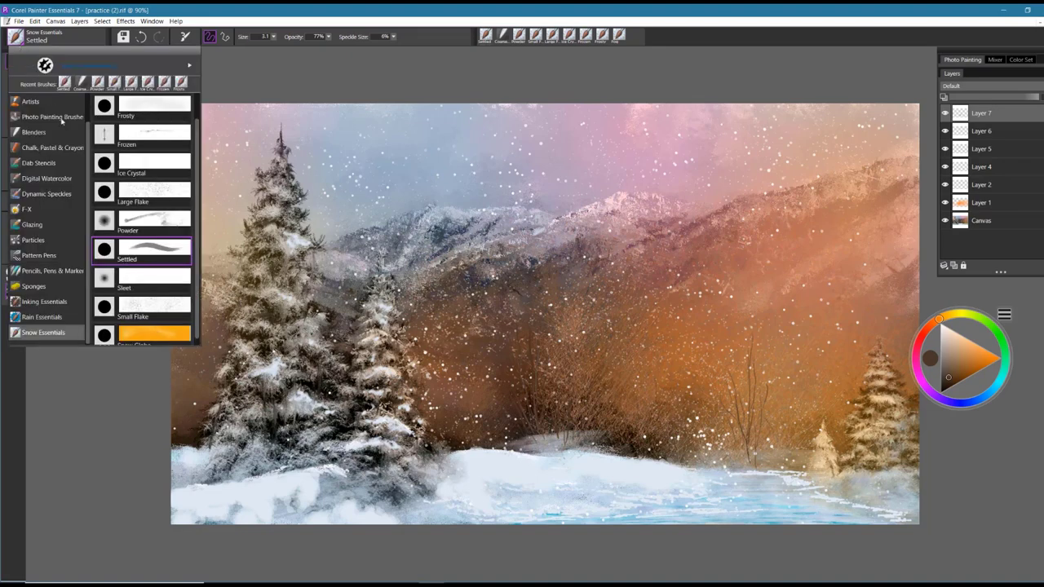
click(143, 277)
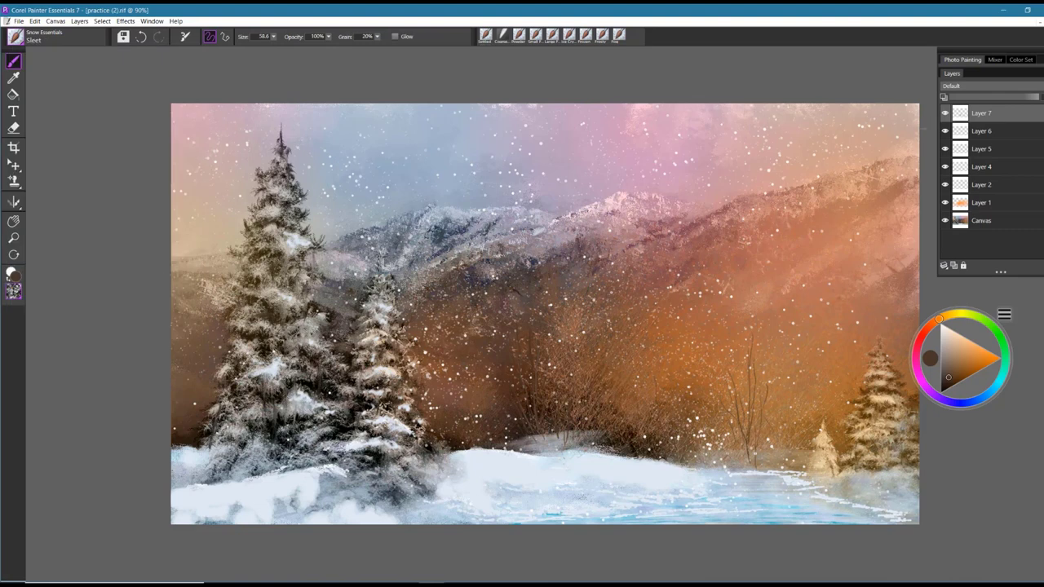
click(945, 150)
click(946, 167)
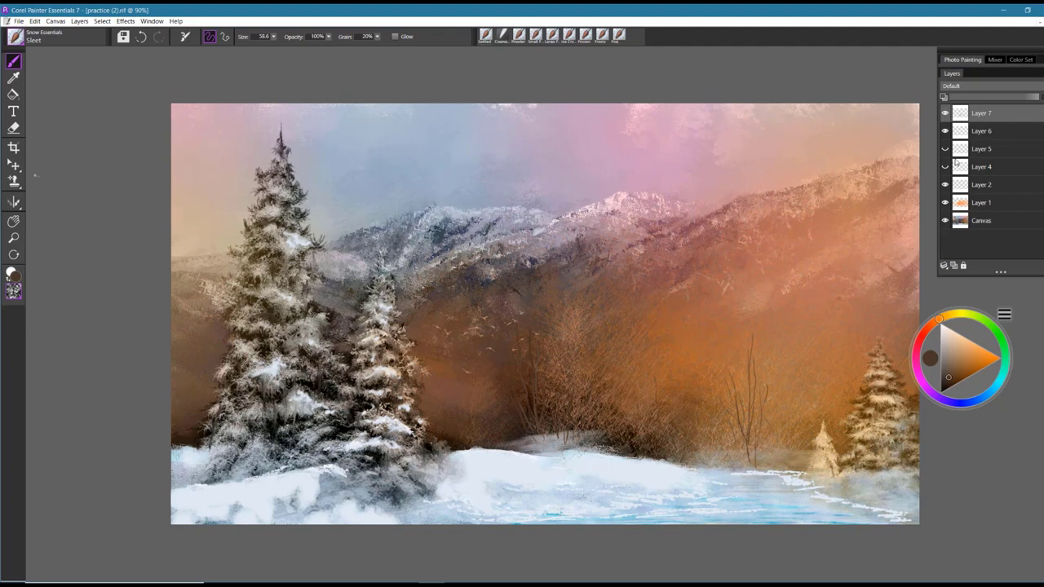
click(954, 266)
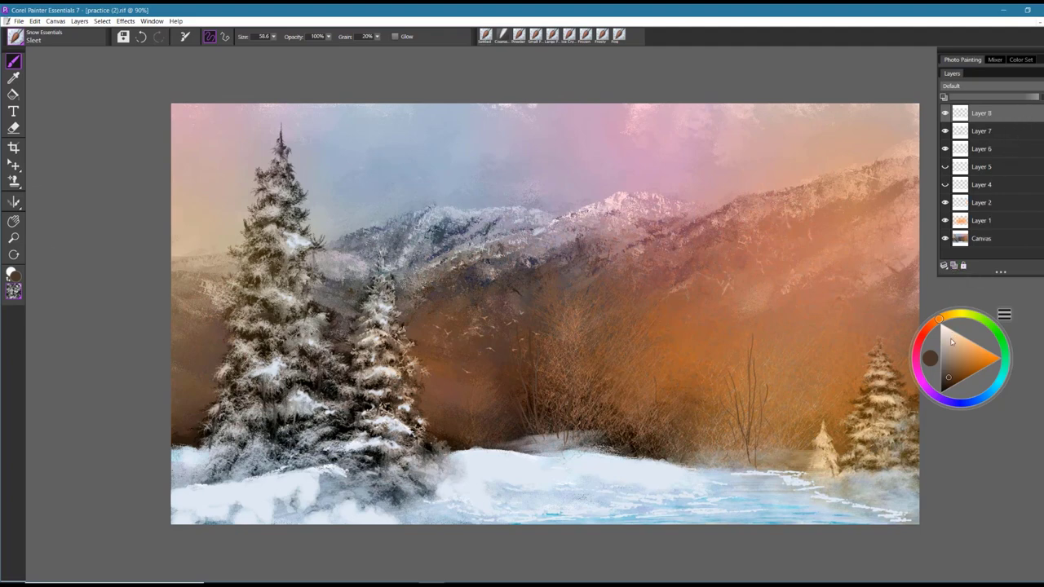
Paint slanted creamy-white sleet streaks across the sky, mountains and valley on Layer 8, and delete that layer.
drag(951, 332, 947, 329)
drag(584, 137, 525, 182)
click(418, 128)
click(760, 118)
click(470, 144)
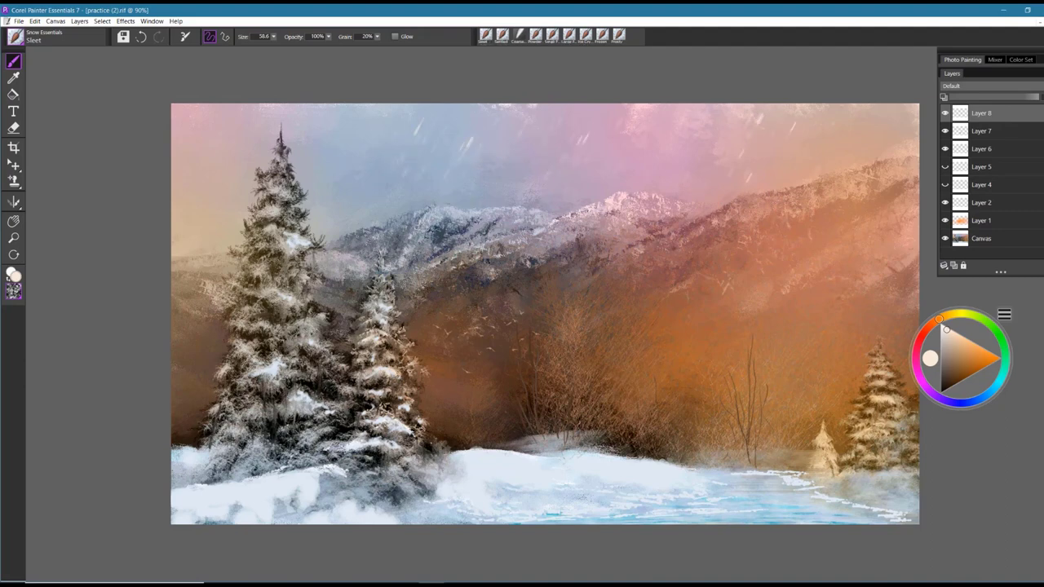
drag(418, 243, 640, 259)
drag(490, 262, 595, 290)
drag(701, 289, 541, 286)
mouse_move(461, 225)
mouse_down()
mouse_move(424, 204)
mouse_move(363, 228)
mouse_move(339, 175)
mouse_up()
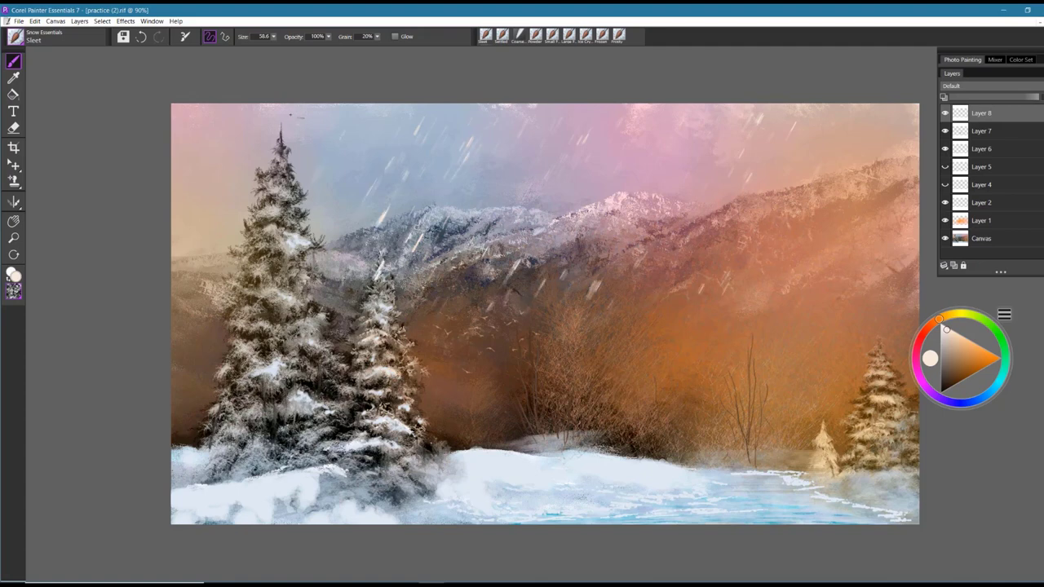
drag(281, 124, 195, 261)
drag(513, 167, 445, 324)
drag(545, 284, 474, 401)
drag(584, 318, 545, 405)
mouse_move(634, 325)
mouse_down()
mouse_move(571, 441)
mouse_move(573, 421)
mouse_up()
drag(473, 369, 418, 441)
drag(470, 324, 408, 401)
drag(495, 364, 465, 421)
drag(481, 266, 462, 291)
click(641, 219)
click(744, 165)
click(794, 180)
click(738, 339)
click(646, 345)
click(687, 363)
click(749, 364)
click(558, 426)
mouse_move(303, 444)
mouse_down()
mouse_move(325, 395)
mouse_move(522, 364)
mouse_move(778, 416)
mouse_move(747, 359)
mouse_move(833, 204)
mouse_move(688, 174)
mouse_move(468, 342)
mouse_move(510, 401)
mouse_move(628, 445)
mouse_move(374, 492)
mouse_up()
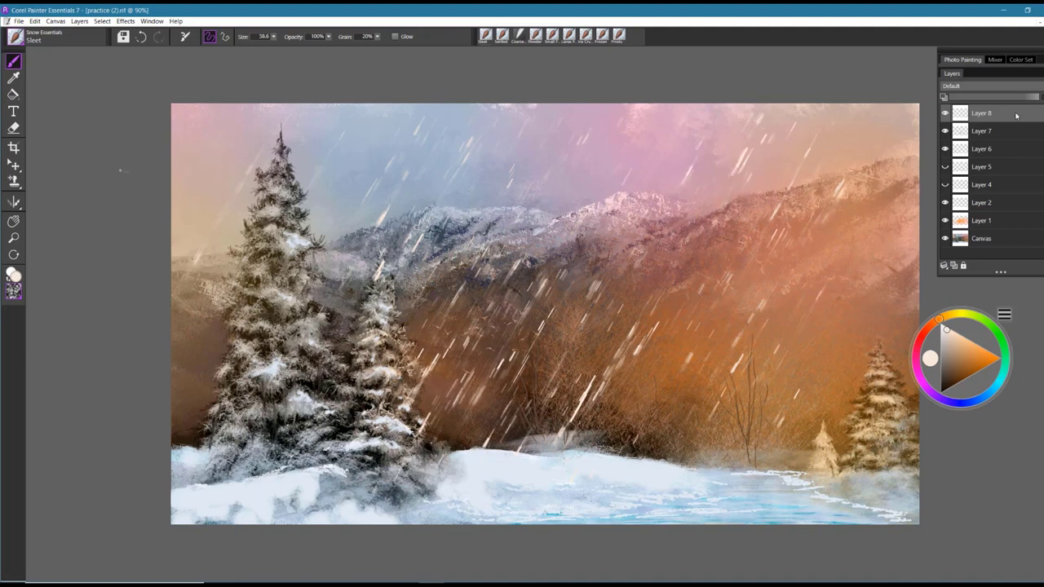
key(Delete)
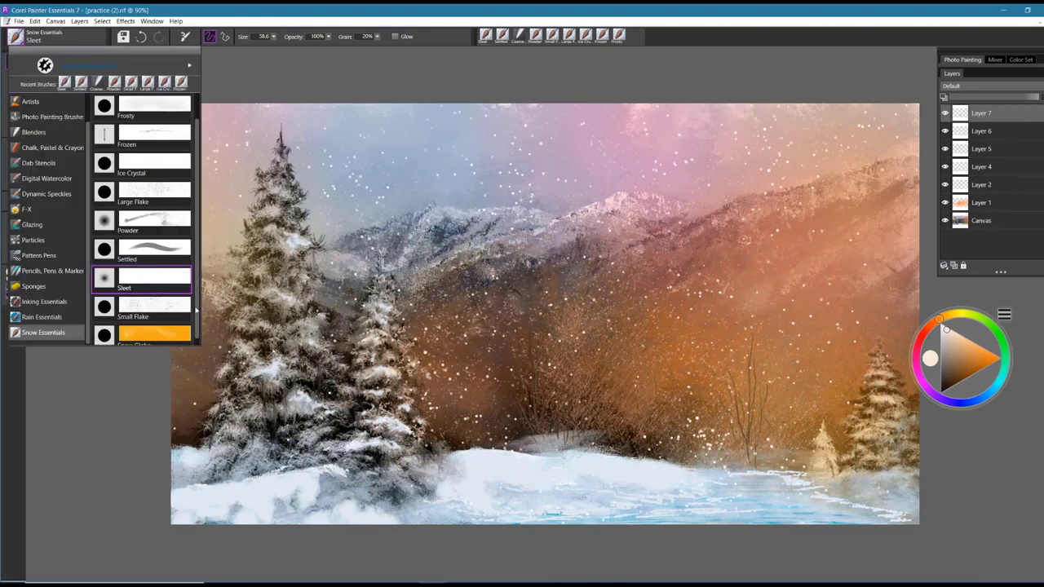
Select the Snow Globe brush, try swirling wisps beside the smaller large pine, and clear everything painted on Layer 7.
scroll(194, 330, down, 1)
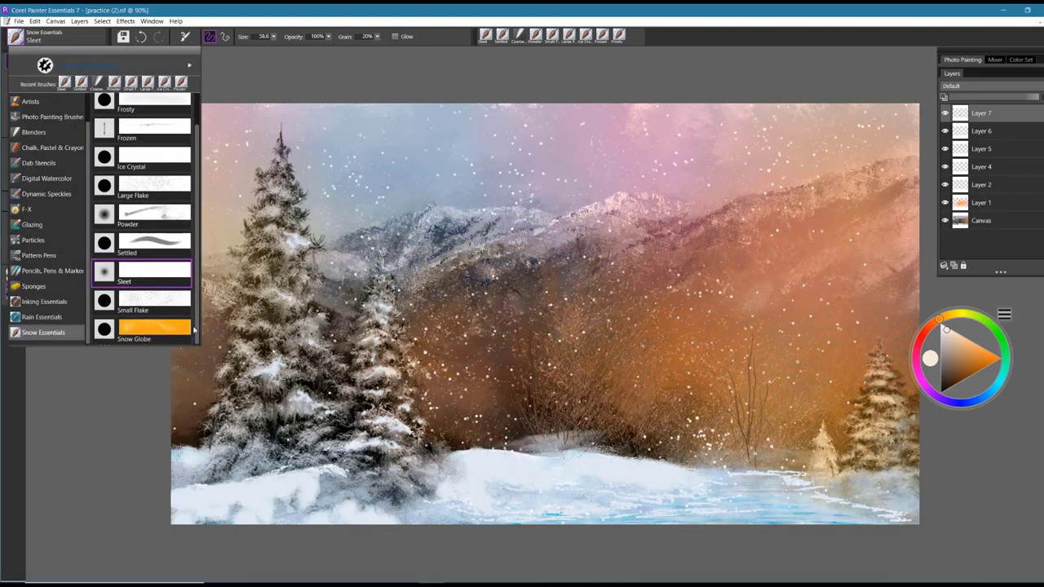
click(155, 331)
mouse_move(449, 412)
mouse_down()
mouse_move(465, 426)
mouse_move(481, 421)
mouse_move(489, 392)
mouse_move(520, 421)
mouse_move(543, 420)
mouse_move(434, 417)
mouse_move(461, 431)
mouse_move(457, 371)
mouse_move(481, 355)
mouse_move(498, 384)
mouse_move(592, 421)
mouse_move(461, 429)
mouse_move(596, 400)
mouse_up()
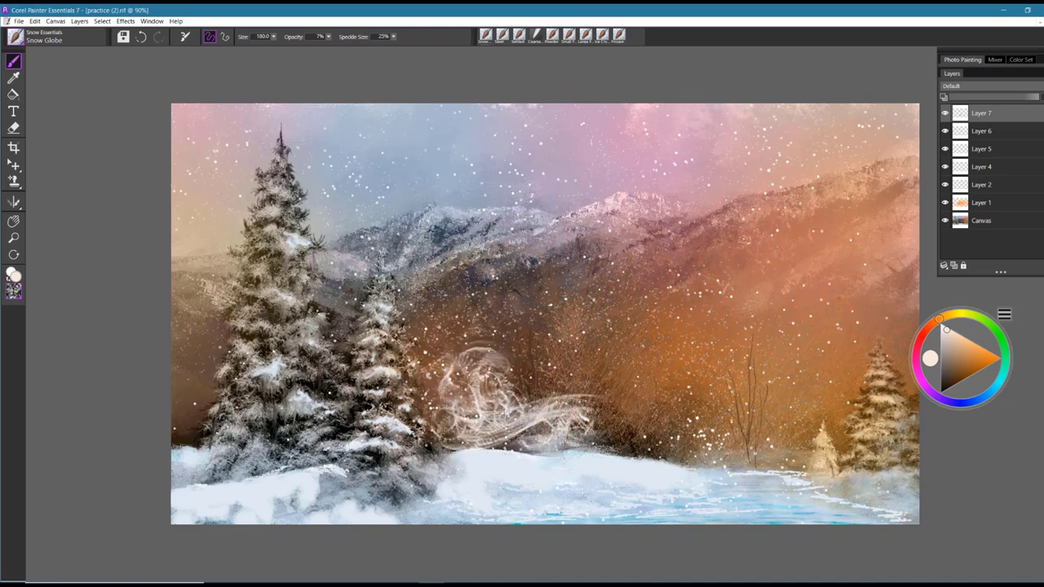
key(ctrl+z)
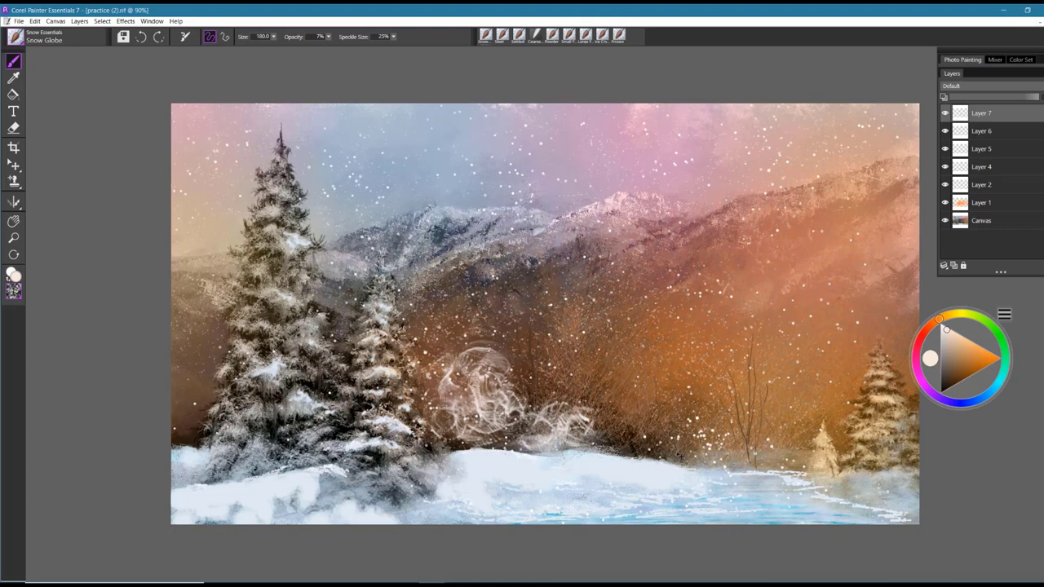
key(ctrl+a)
key(Delete)
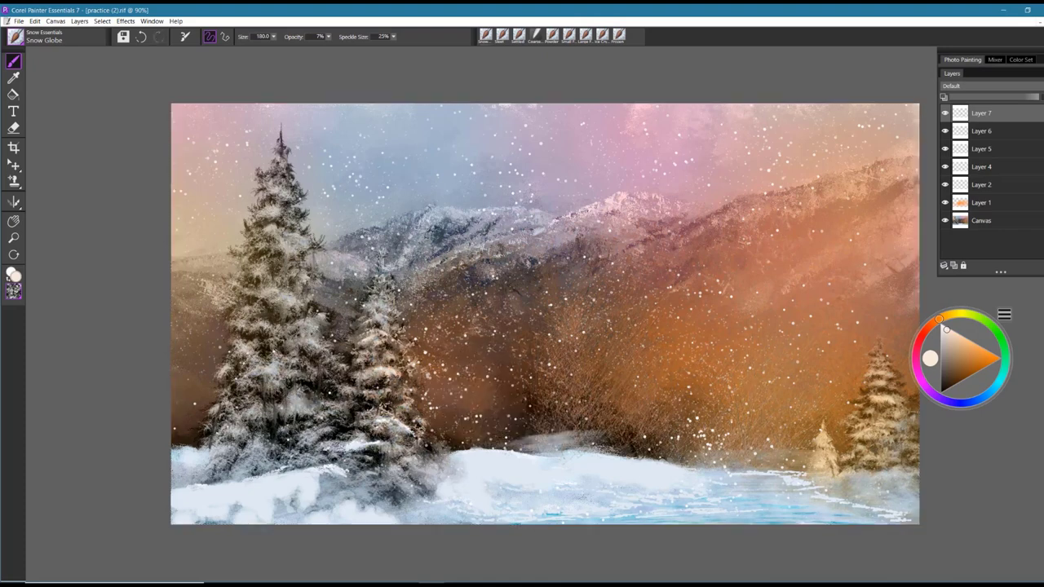
Sweep long, wavy bands of windblown snow across the pine bases and valley floor with the Snow Globe brush on Layer 7.
mouse_move(377, 467)
mouse_down()
mouse_move(428, 428)
mouse_move(506, 410)
mouse_up()
mouse_move(418, 454)
mouse_down()
mouse_move(461, 417)
mouse_move(652, 396)
mouse_up()
drag(510, 441, 671, 429)
drag(333, 448, 461, 449)
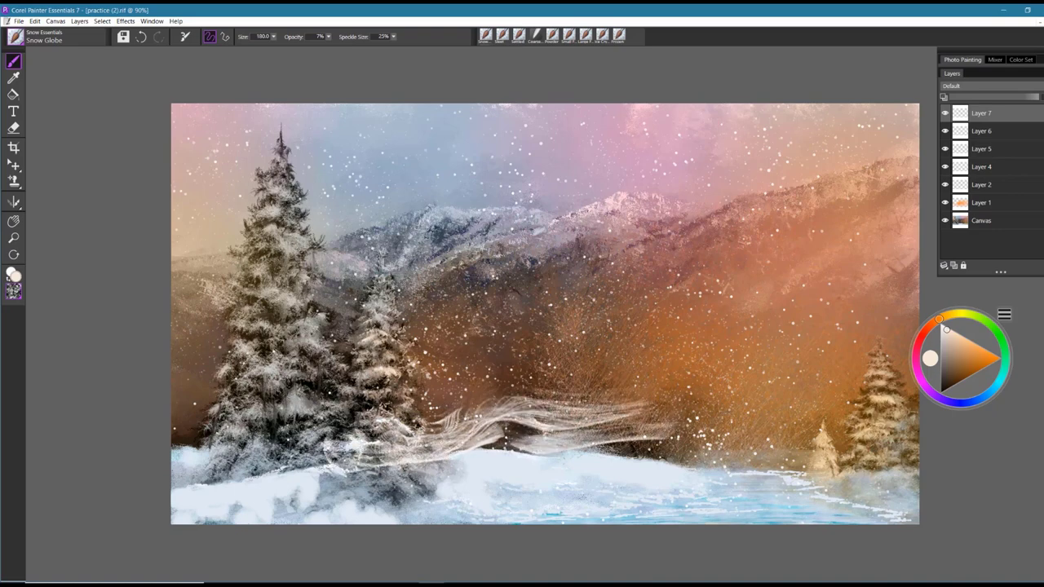
mouse_move(175, 466)
mouse_down()
mouse_move(408, 423)
mouse_move(771, 399)
mouse_up()
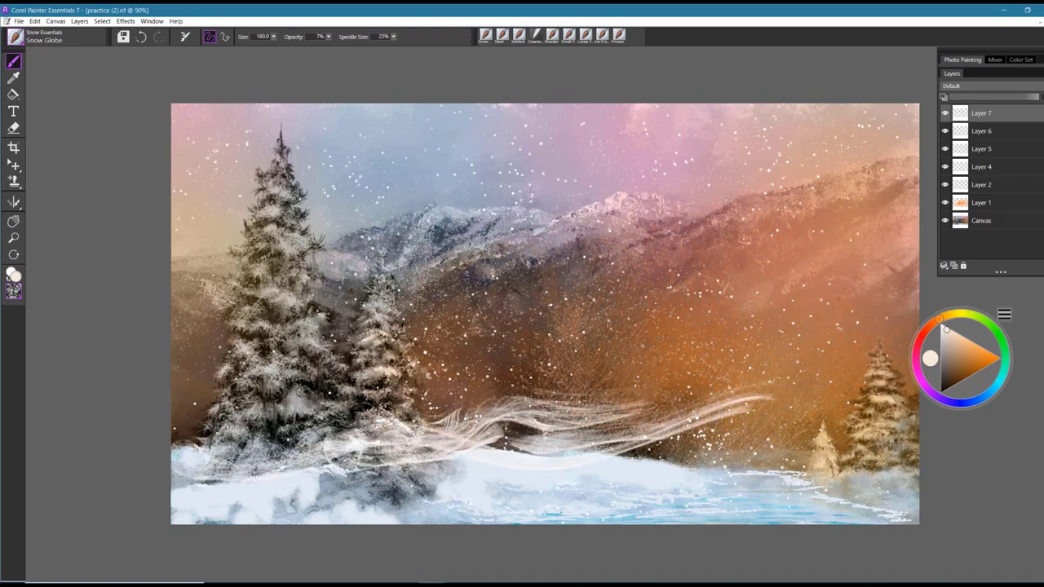
mouse_move(173, 461)
mouse_down()
mouse_move(189, 421)
mouse_move(459, 399)
mouse_move(805, 391)
mouse_move(862, 384)
mouse_move(890, 363)
mouse_up()
drag(197, 486, 363, 452)
mouse_move(494, 469)
mouse_down()
mouse_move(808, 444)
mouse_move(913, 457)
mouse_up()
drag(172, 408, 831, 374)
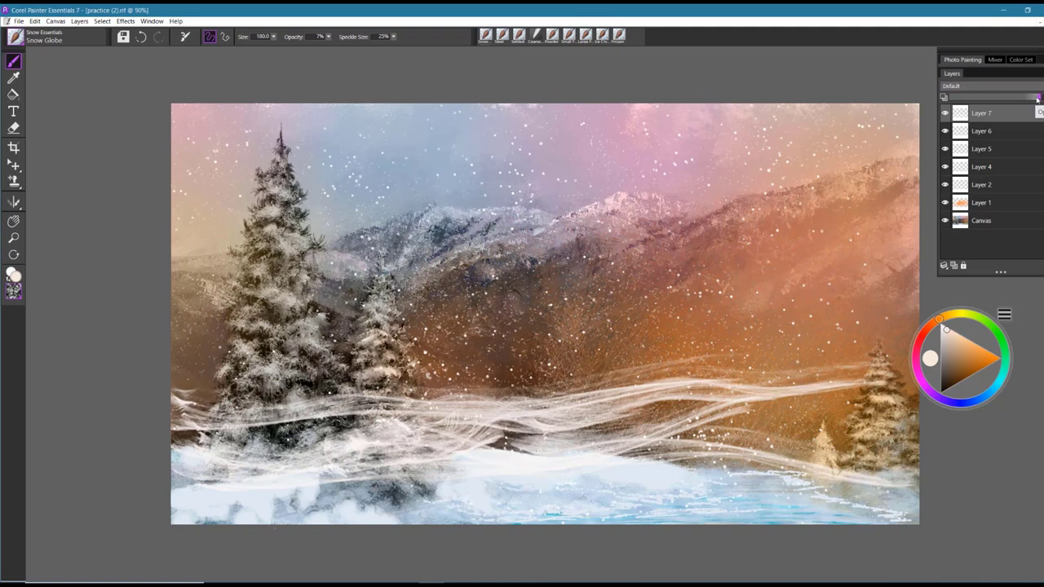
Lower Layer 7's opacity to roughly two thirds and add more Snow Globe wisps over the foreground snow below the large pines.
drag(1038, 98, 1008, 101)
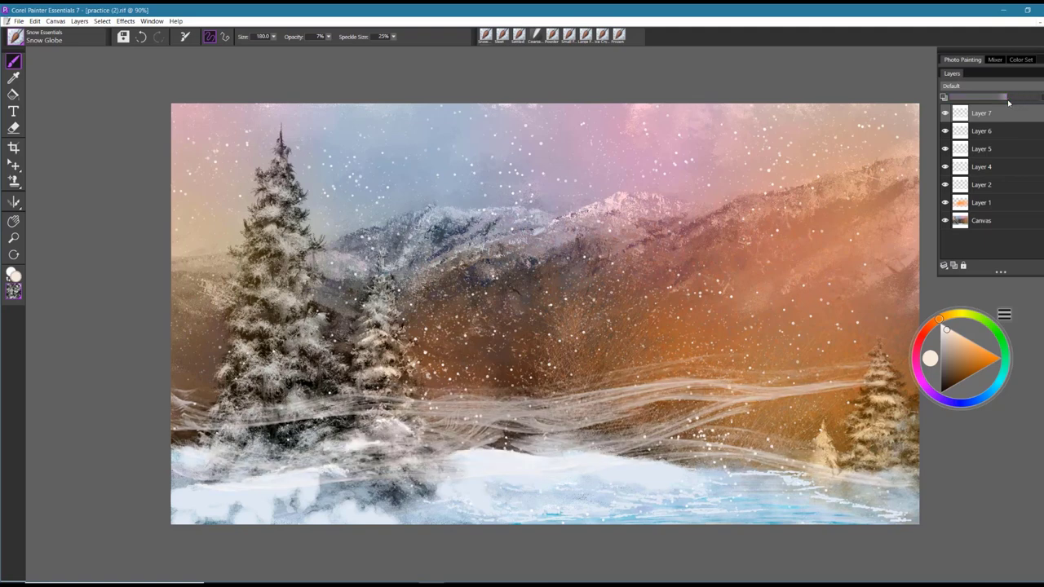
drag(154, 419, 253, 449)
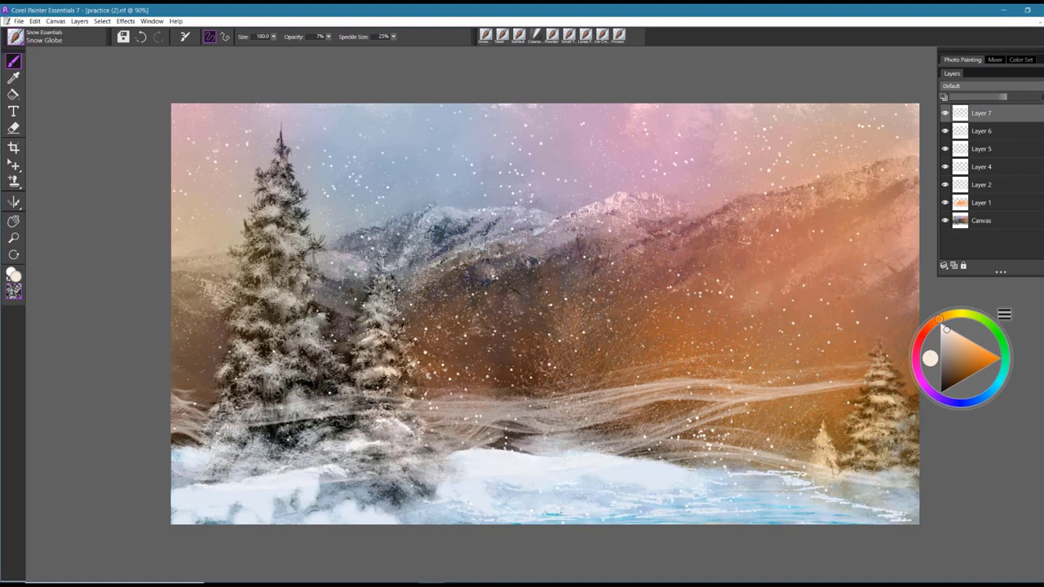
drag(232, 509, 457, 483)
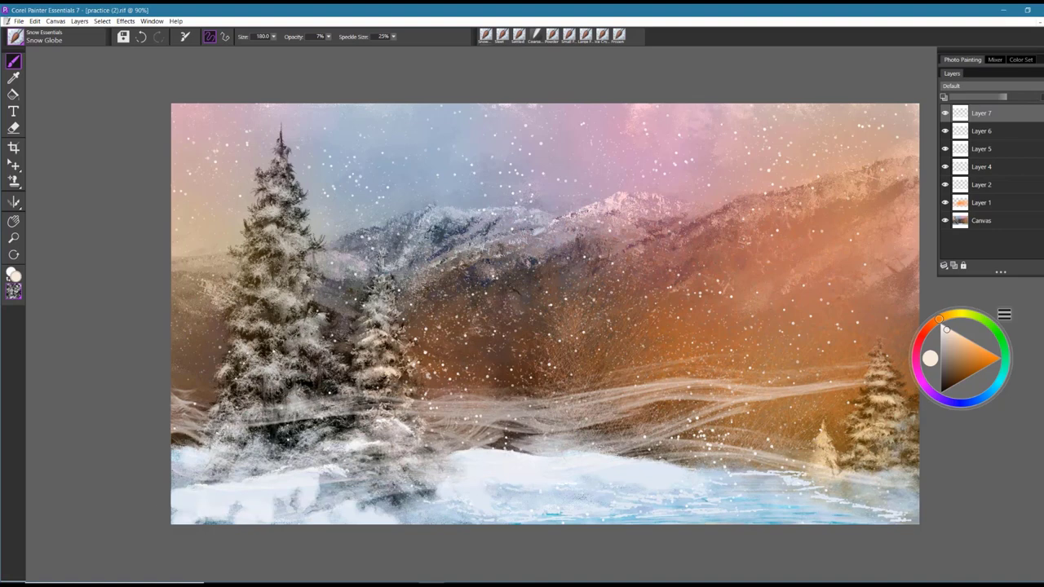